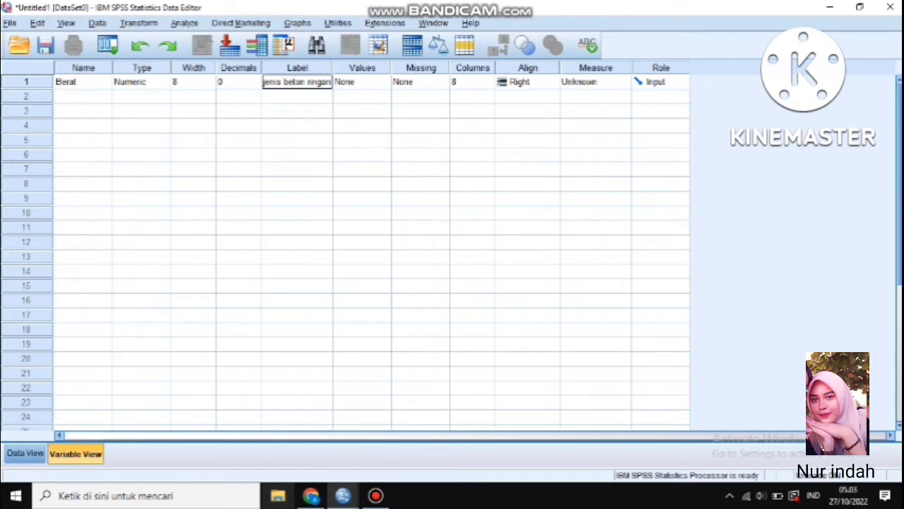
Add a second variable named Foam and set its decimals to 0.
click(83, 96)
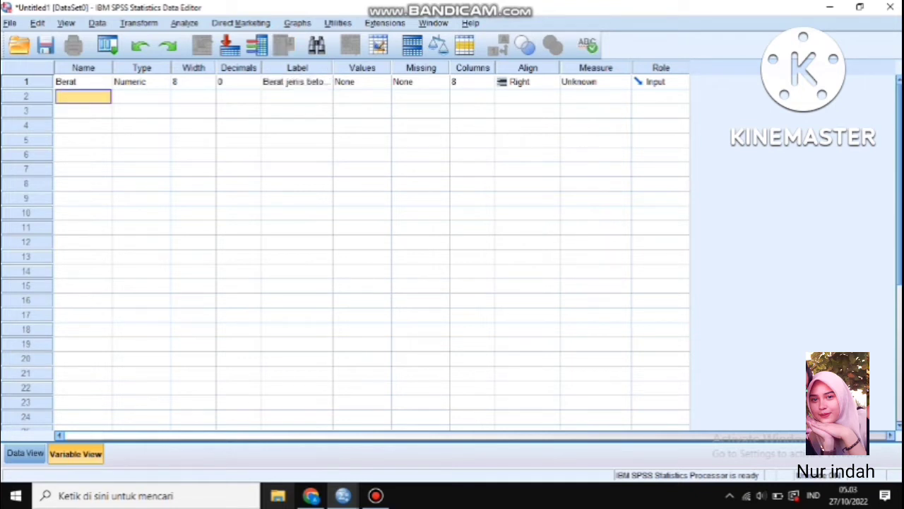
text(Fo)
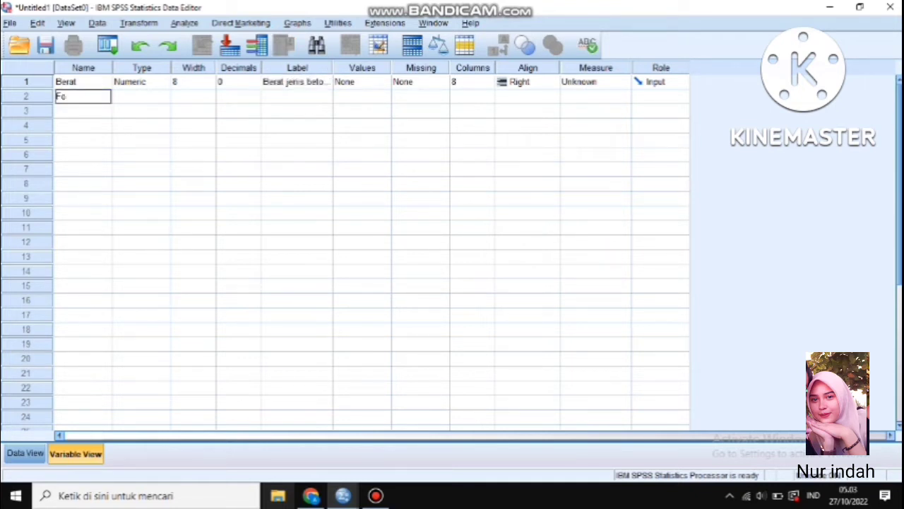
text(am)
click(240, 96)
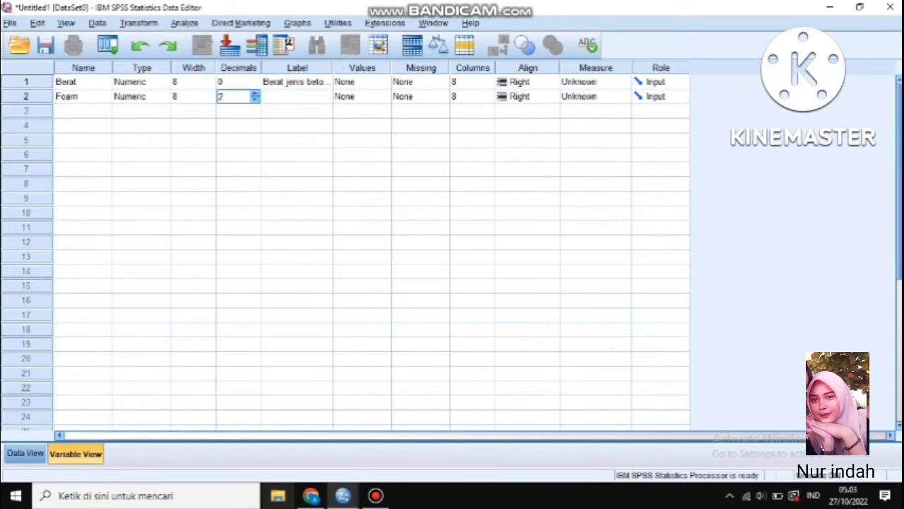
double_click(255, 100)
Define value labels for the Foam variable: 1 as 50% and 2 as 60%.
click(355, 97)
click(383, 96)
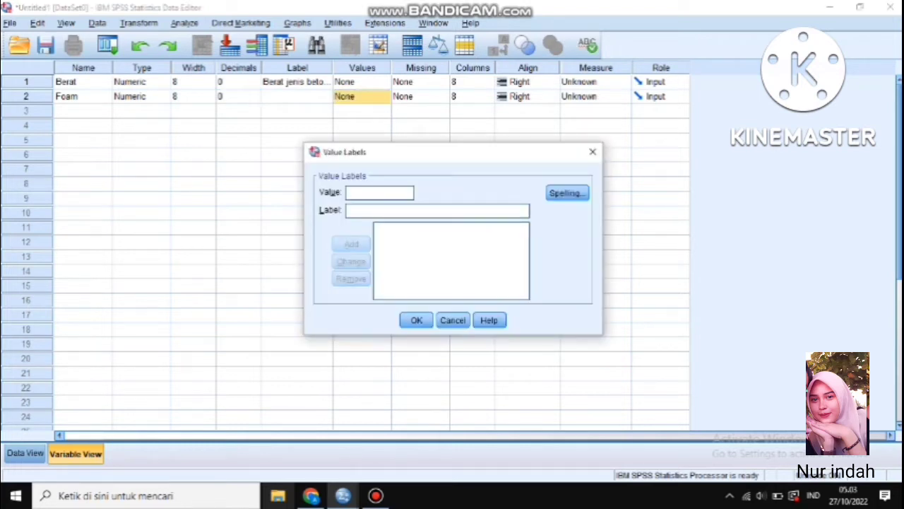
text(1)
key(Tab)
text(50%)
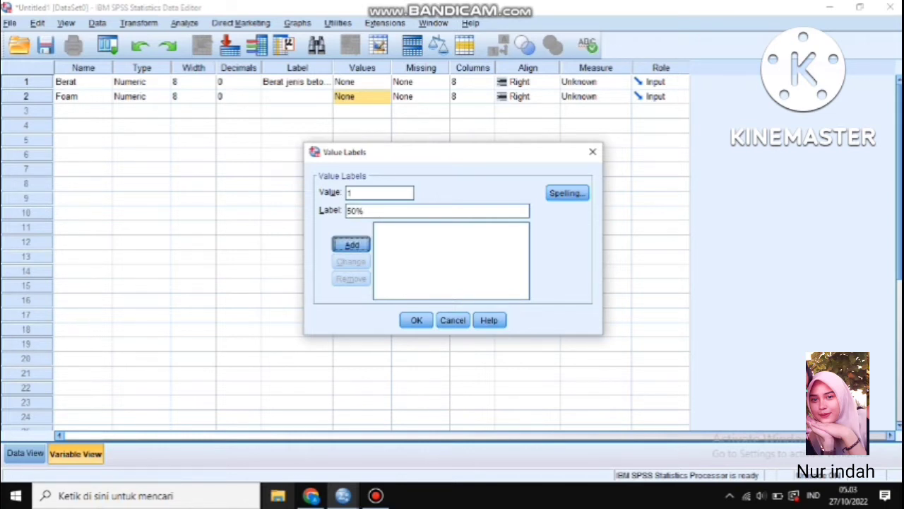
key(Return)
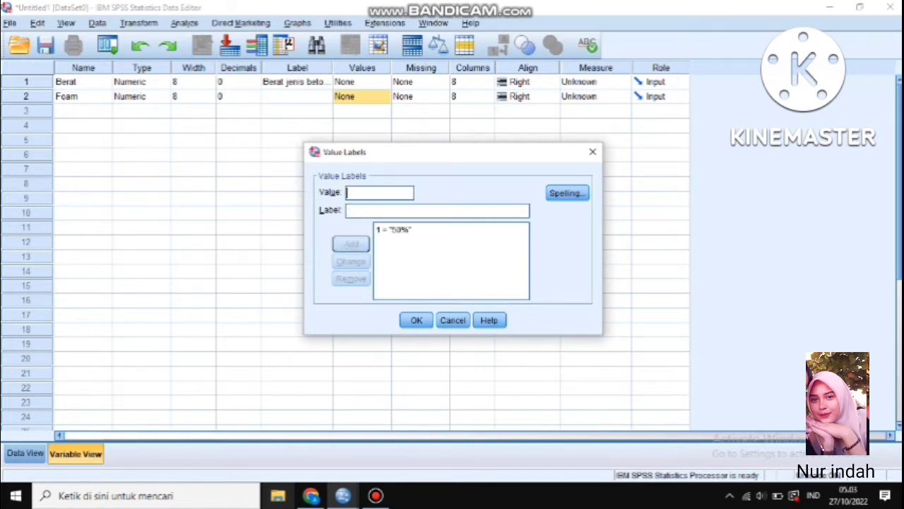
text(2)
key(Tab)
text(80%)
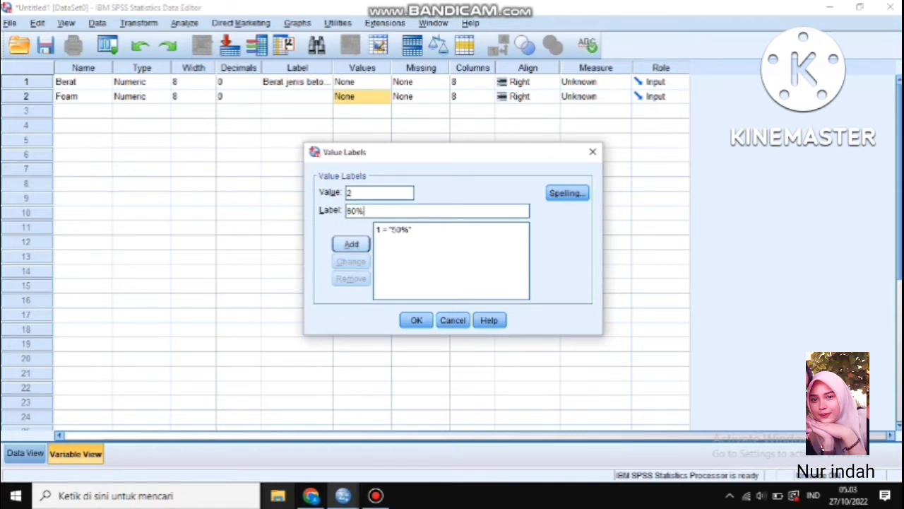
key(Return)
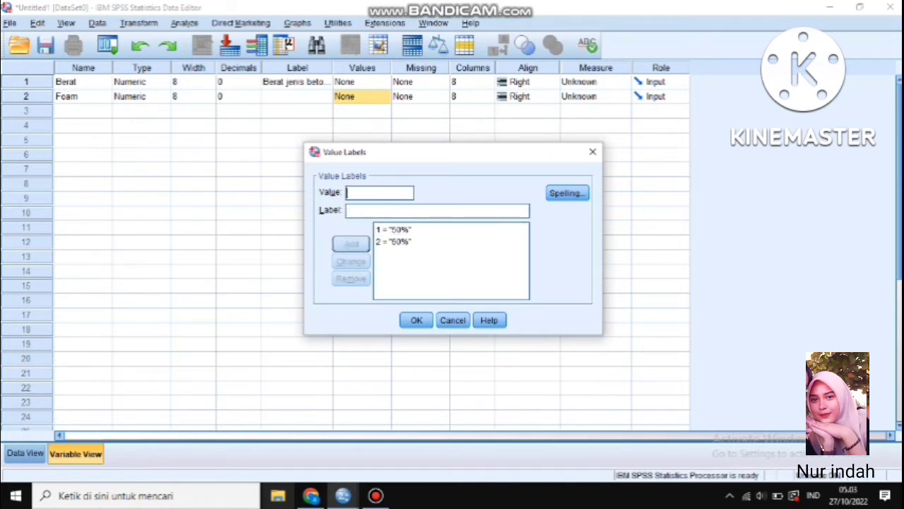
Add the value label 3 as "70&" for Foam and accept the label list.
text(3)
key(Tab)
text(70%)
key(Return)
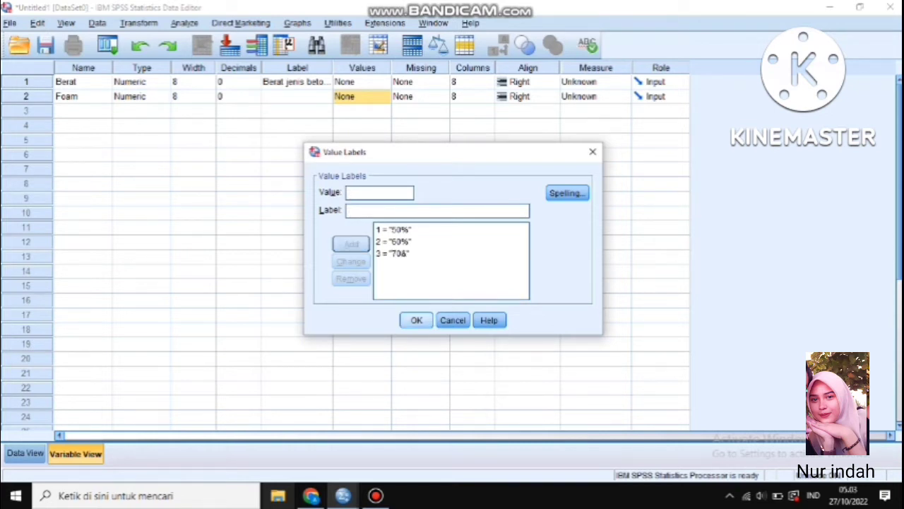
key(Return)
Add a third variable named Fly_Ash and set its decimals to 0.
click(82, 110)
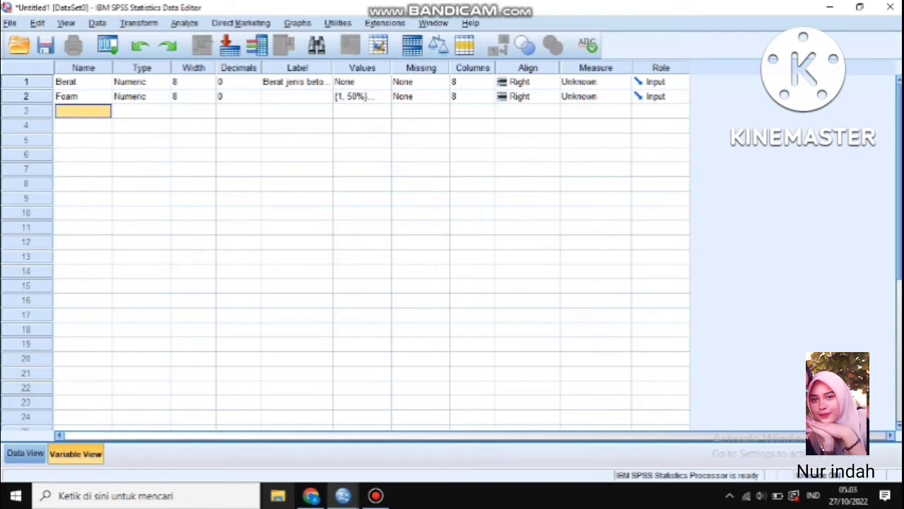
text(Fl)
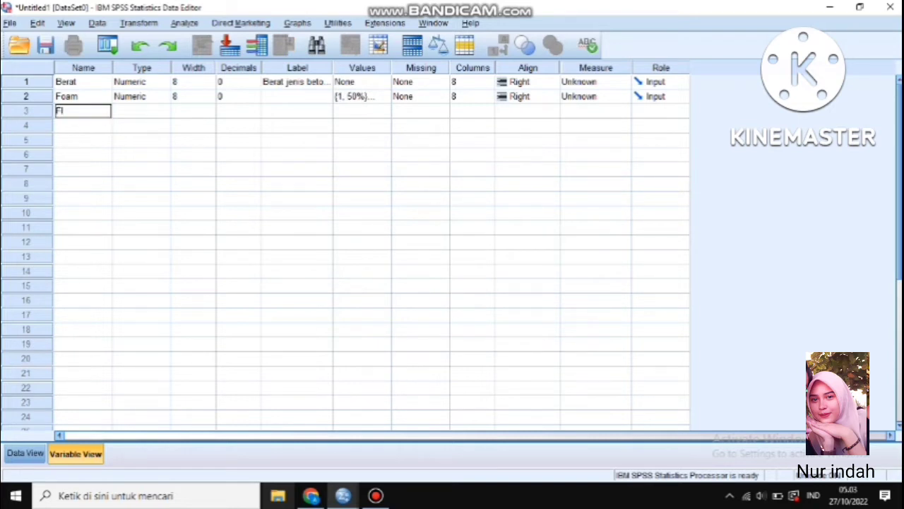
text(y_Ash)
click(238, 111)
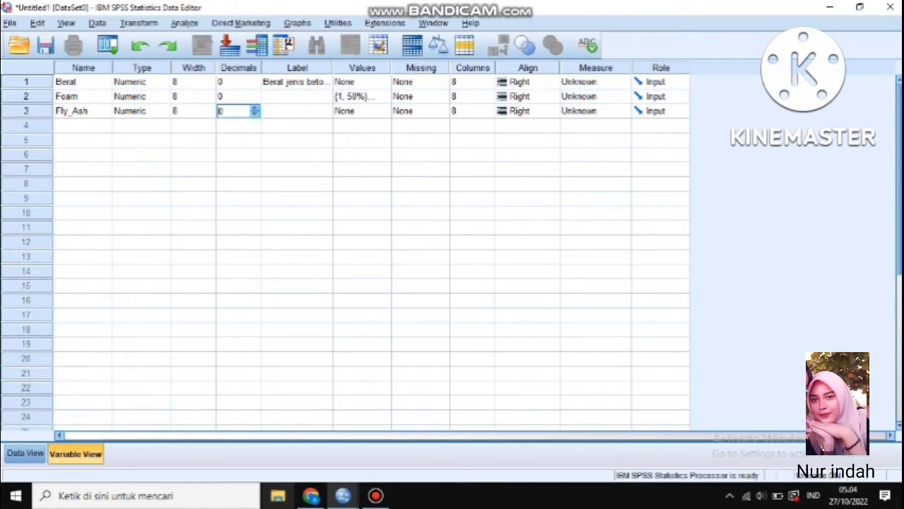
Define value labels for the Fly_Ash variable: 1 as 0% and 2 as 15%.
click(385, 111)
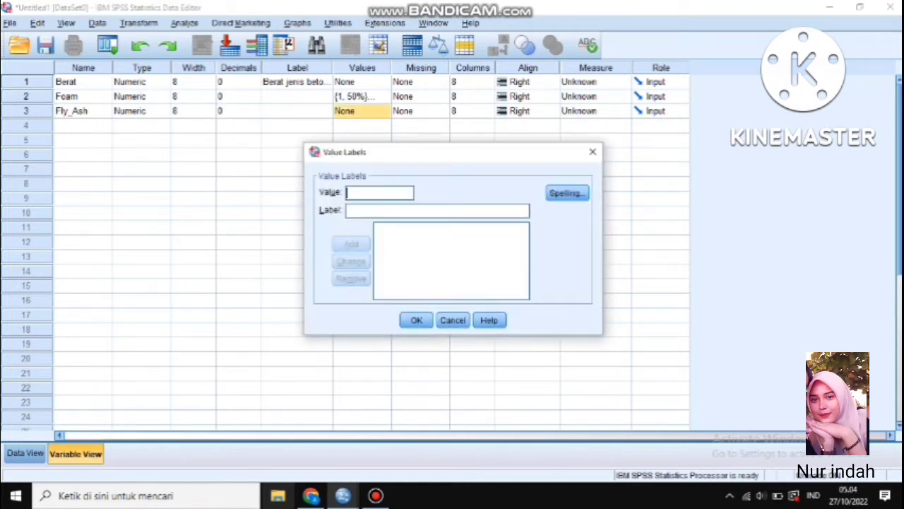
text(1)
key(Tab)
text(0)
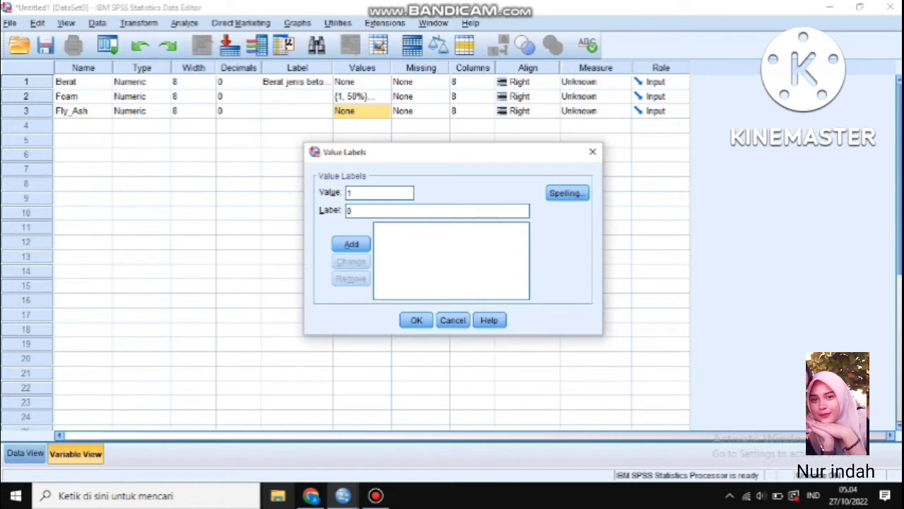
text(%)
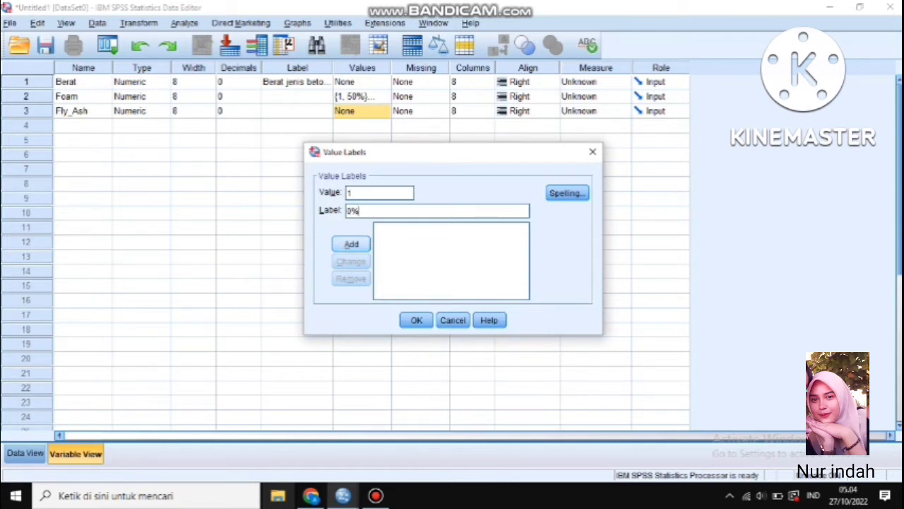
key(Return)
text(2)
key(Tab)
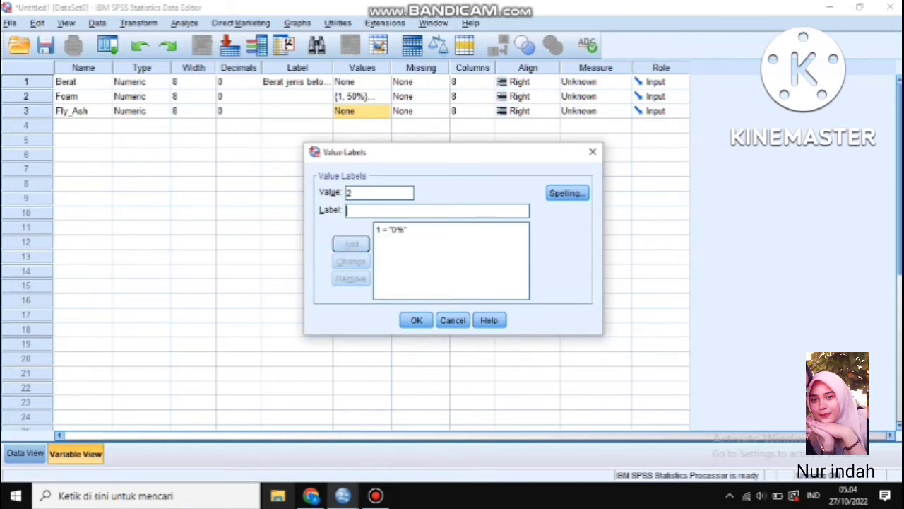
text(15)
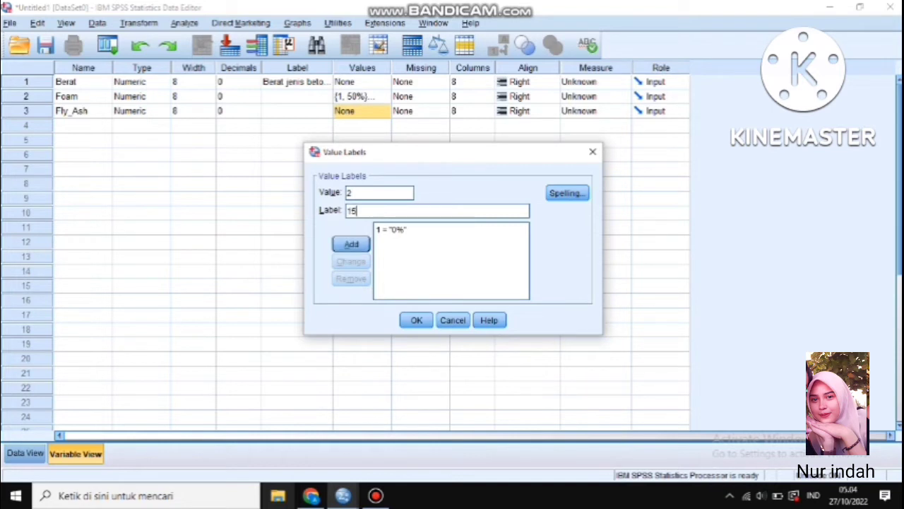
text(%)
key(Return)
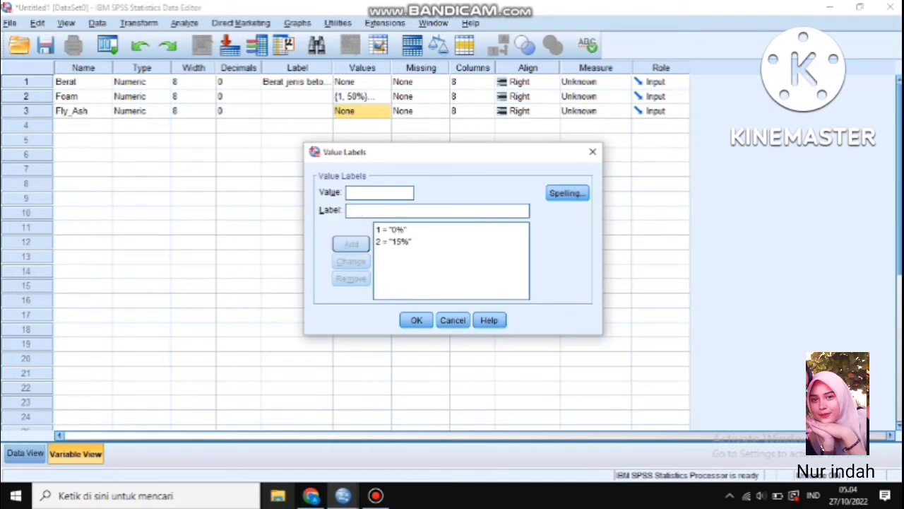
Add Fly_Ash value labels 3 as 30%, 4 as 45% and 5 as 60%, and accept the label list.
text(3)
key(Tab)
text(3)
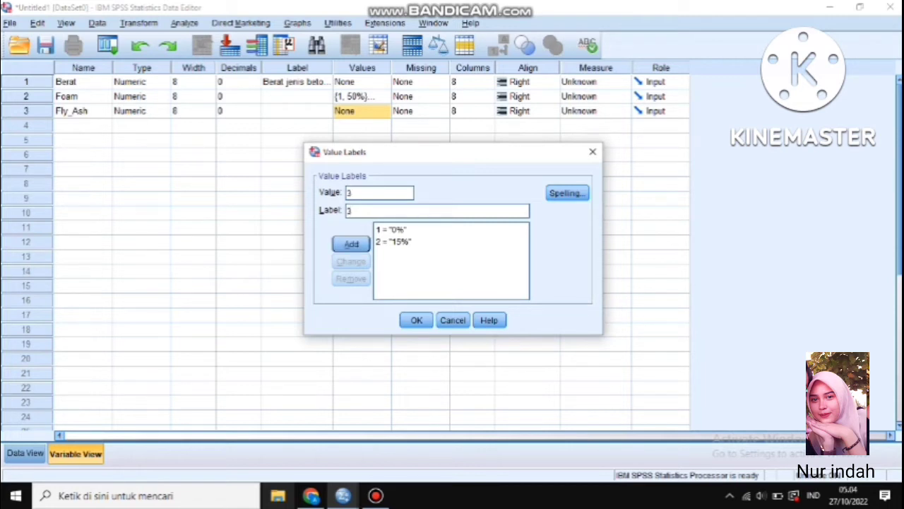
text(0%)
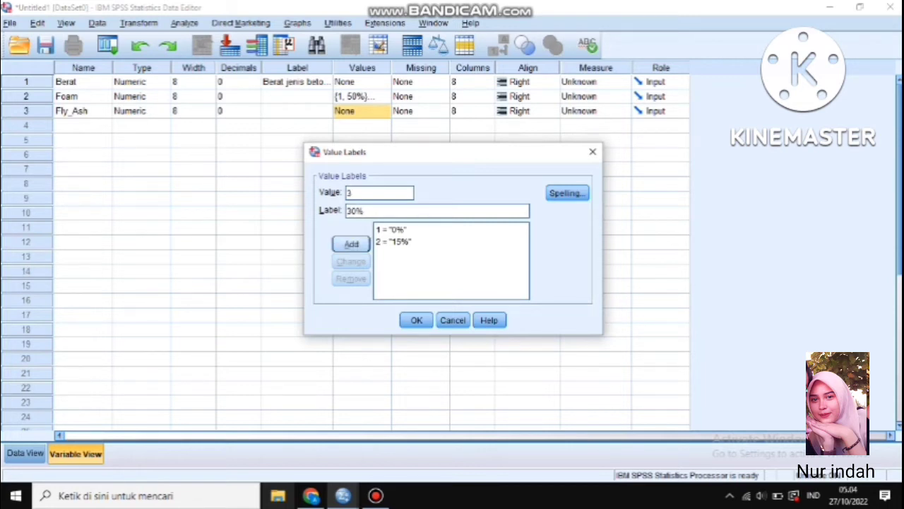
key(Return)
text(4)
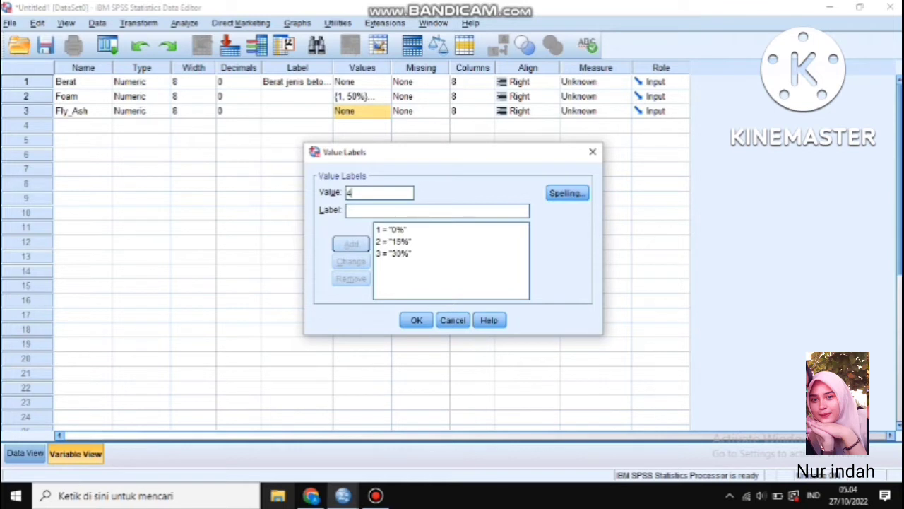
key(Tab)
text(45%)
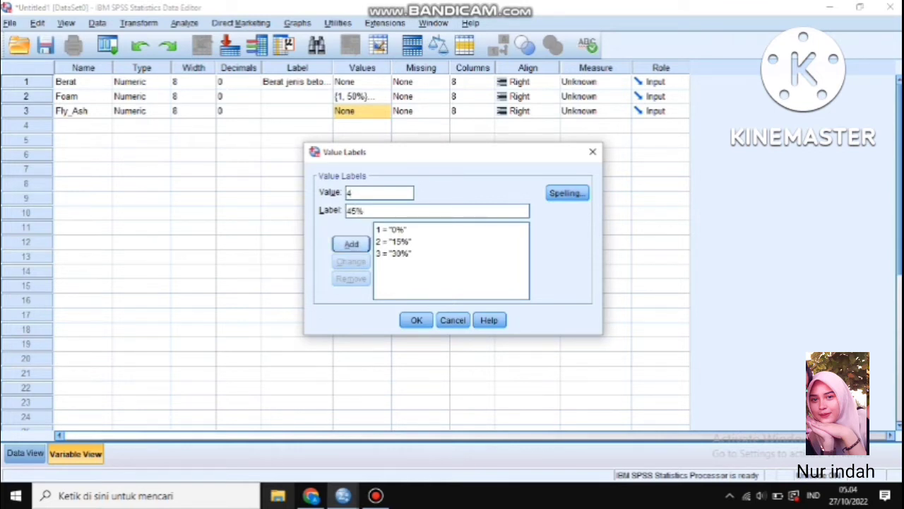
key(Return)
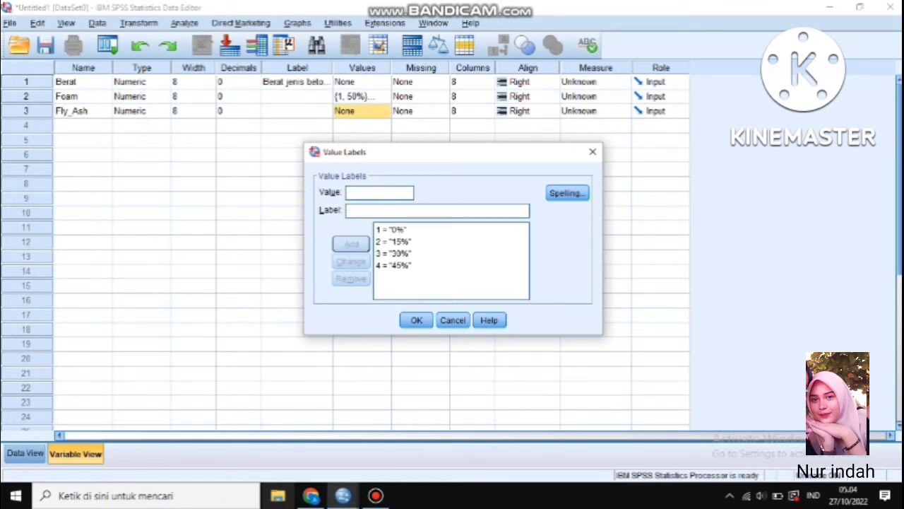
text(5)
key(Tab)
text(60%)
key(Return)
key(Return)
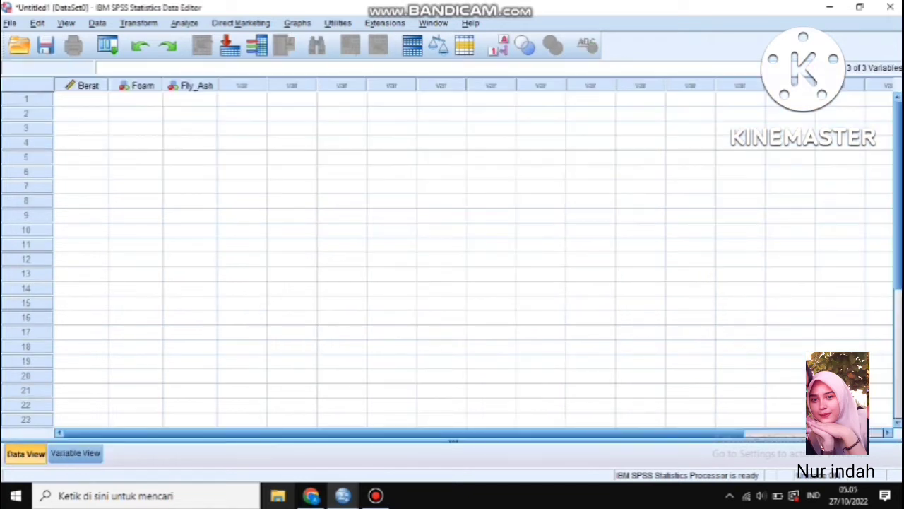
Enter the Berat values 870 and 876 for cases 1 and 2 in the data sheet.
click(80, 99)
text(875)
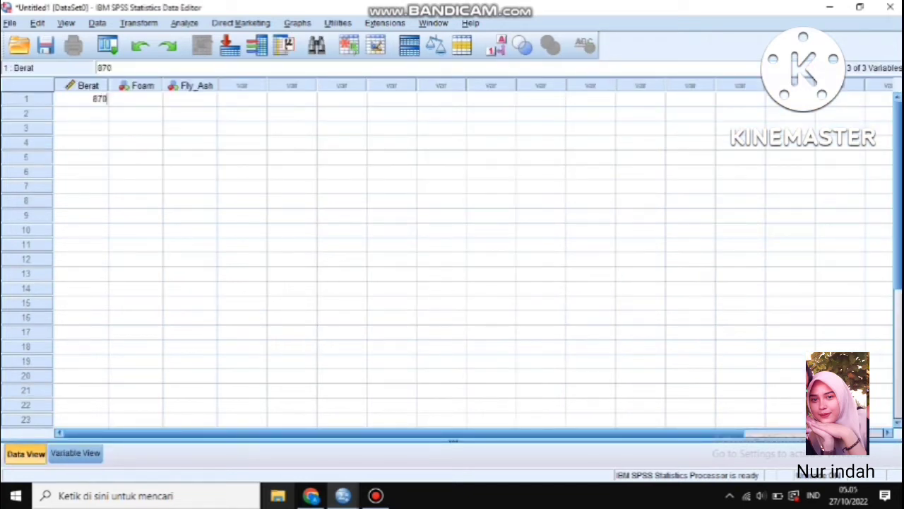
key(Return)
text(876)
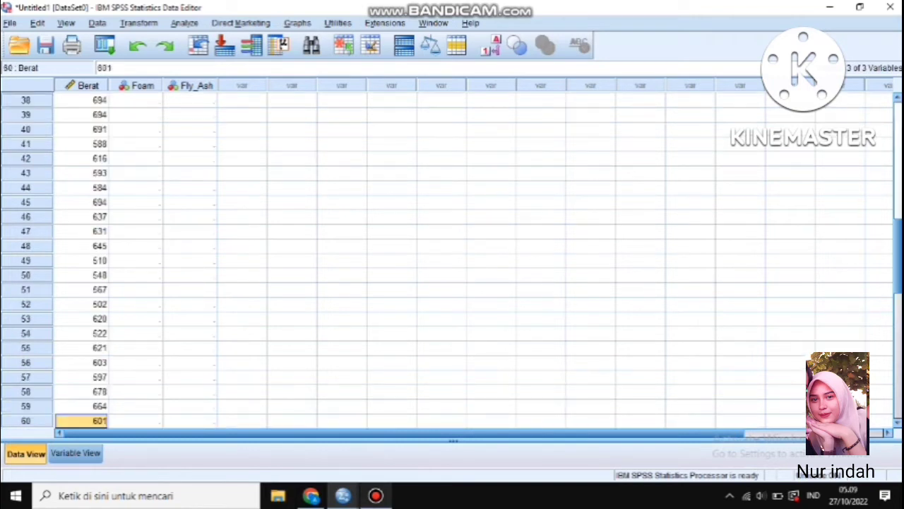
Enter the Foam code 1 for the first three cases, starting at row 1.
scroll(452, 260, up, 10)
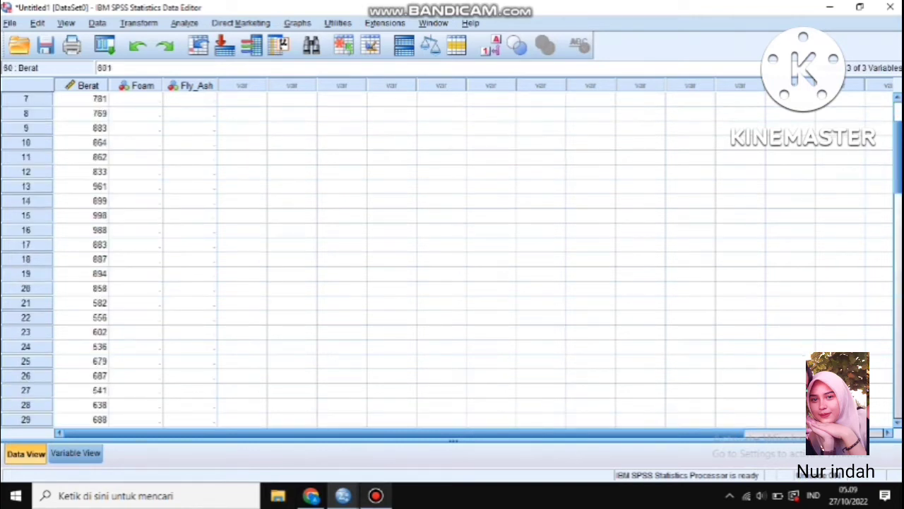
scroll(452, 260, up, 2)
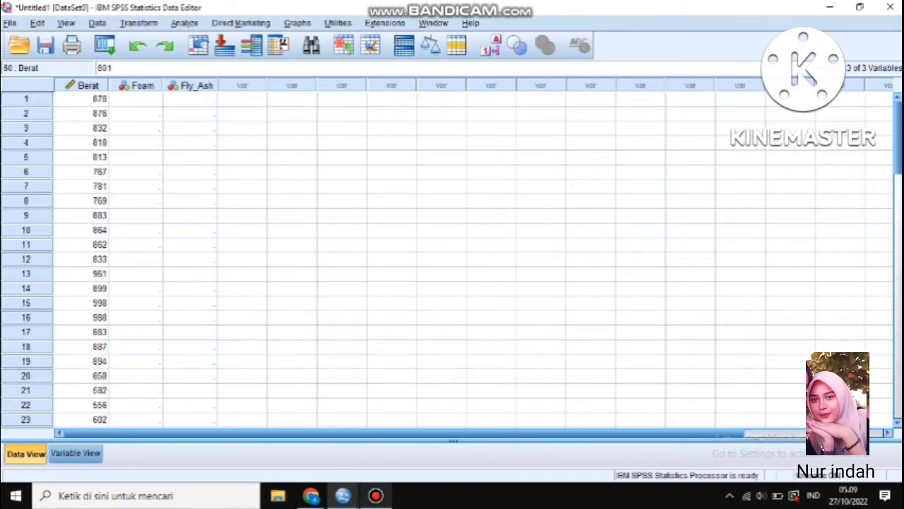
click(136, 99)
text(1)
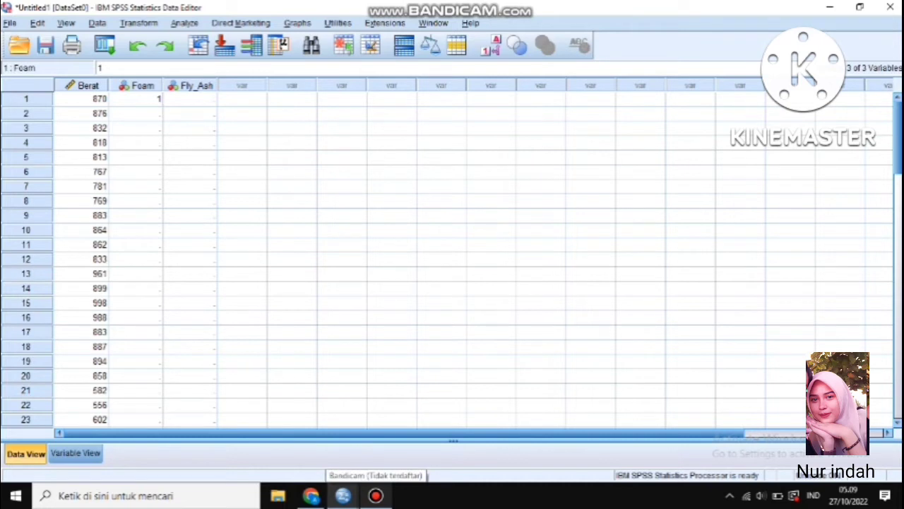
key(Return)
text(1)
key(Return)
text(1)
key(Return)
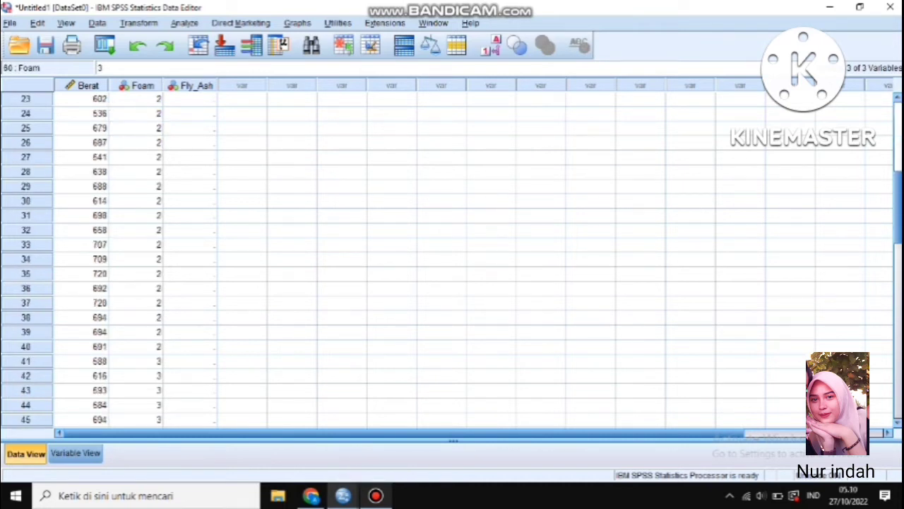
Enter the Fly_Ash code 1 for the first three cases, starting at row 1.
scroll(452, 260, up, 8)
click(189, 99)
text(1)
key(Return)
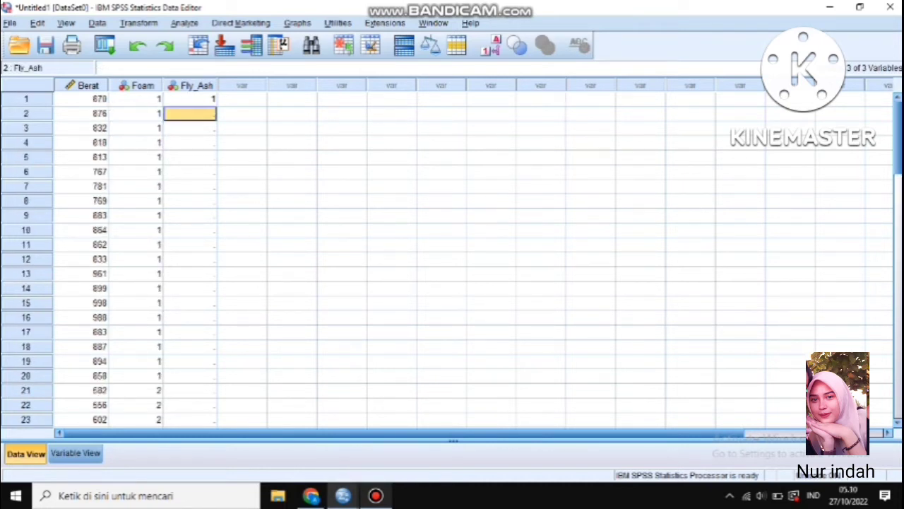
text(1)
key(Return)
text(1)
key(Return)
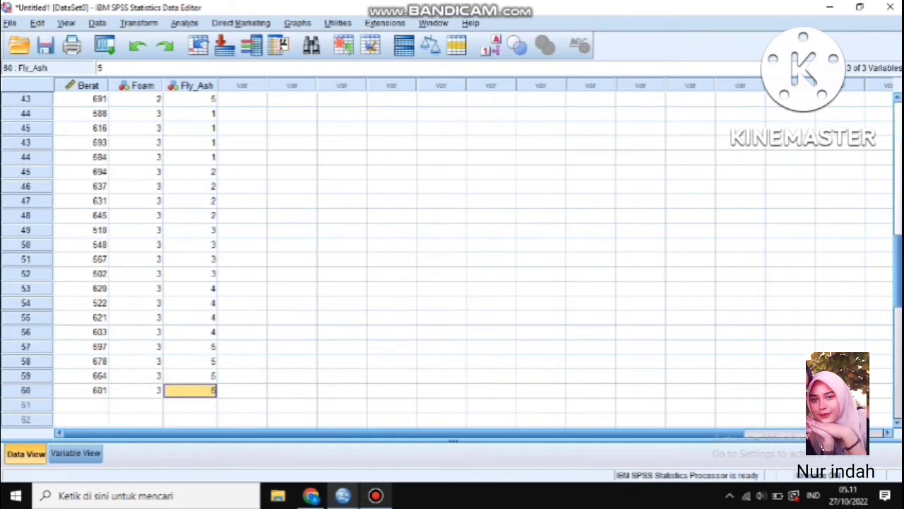
Save the dataset in Documents as an SPSS Statistics file named "Normalitas Bab 1".
key(ctrl+s)
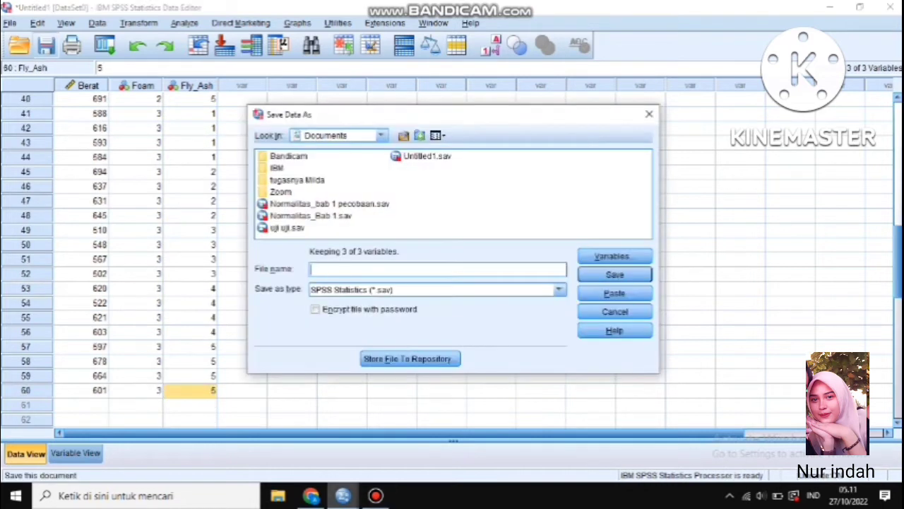
text(Nom)
key(BackSpace)
text(rmalitas Bab 1)
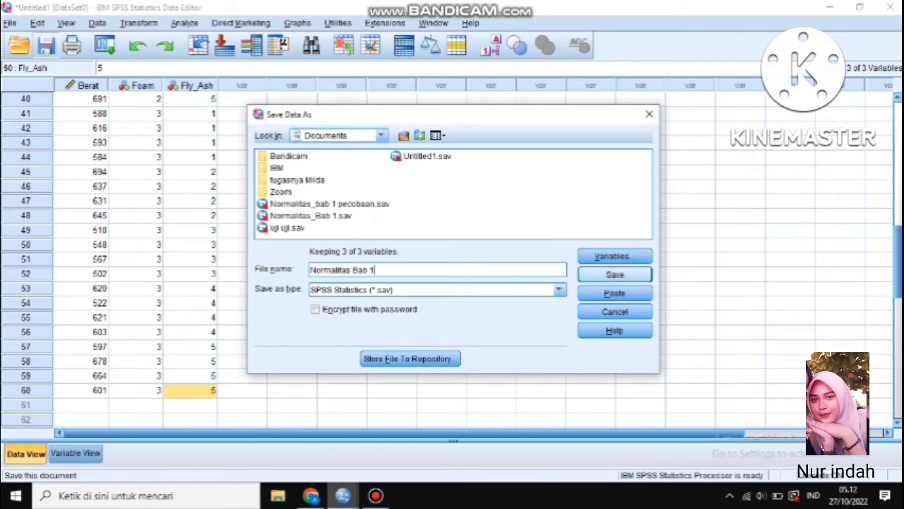
key(Return)
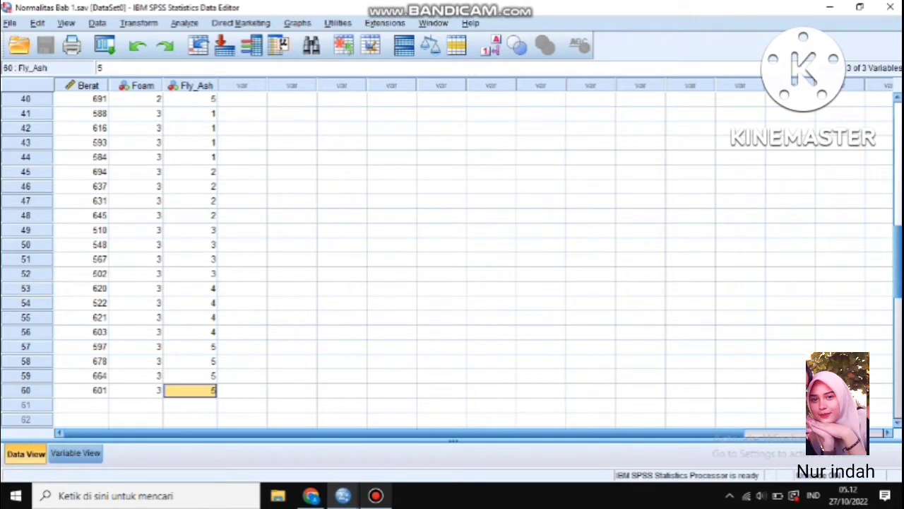
Set up an Explore analysis with Berat jenis beton ringan as the dependent variable and Fly_Ash as the factor.
click(184, 24)
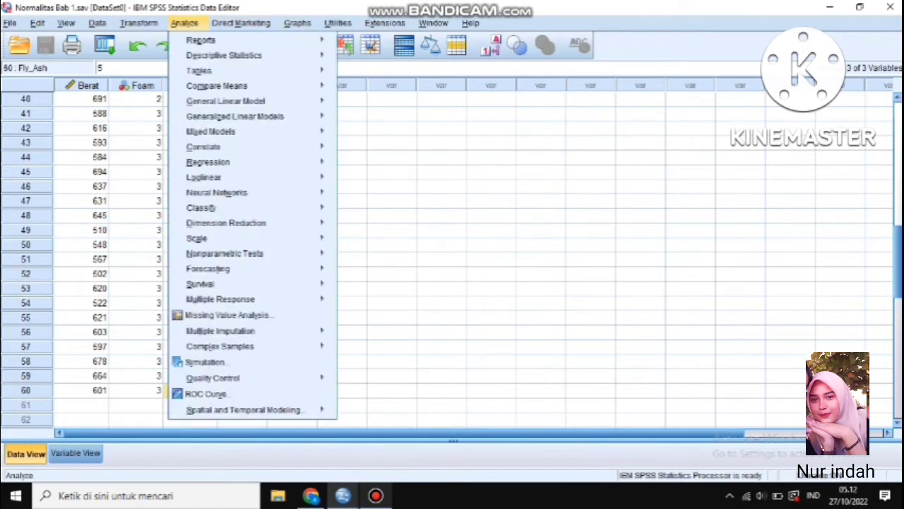
mouse_move(223, 55)
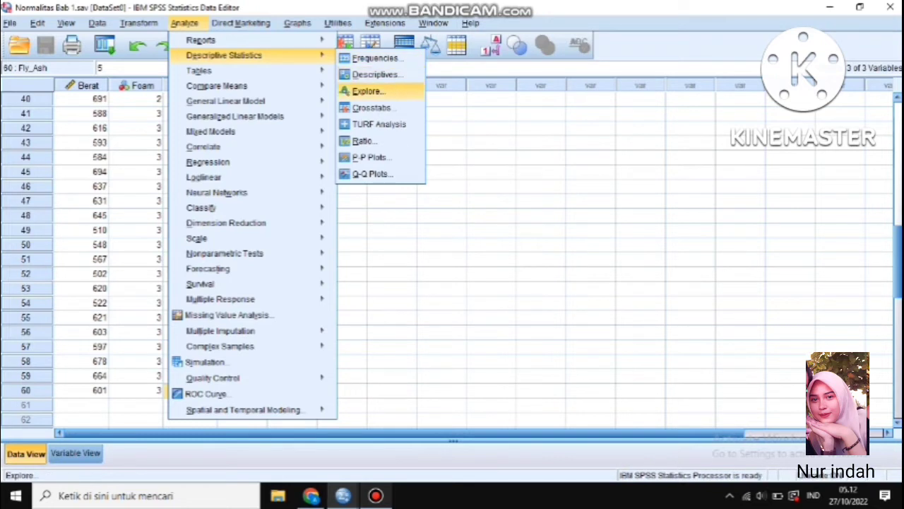
click(368, 91)
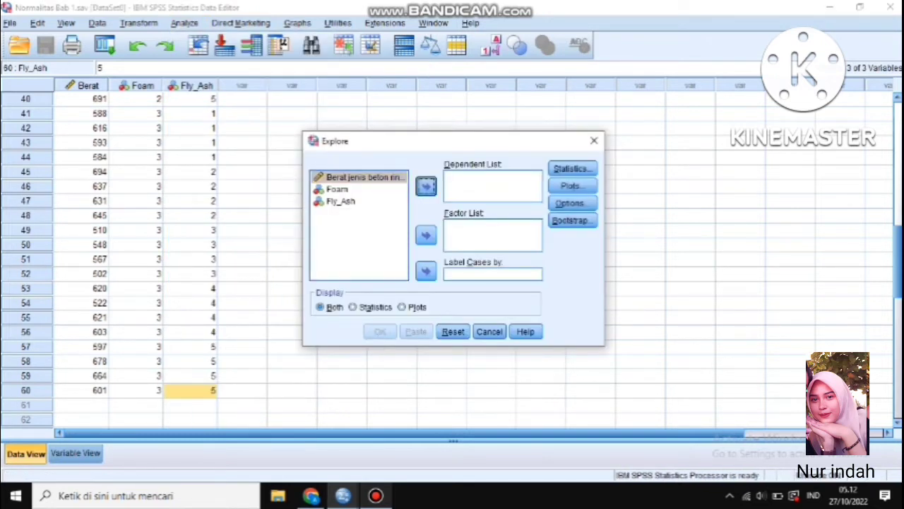
click(426, 186)
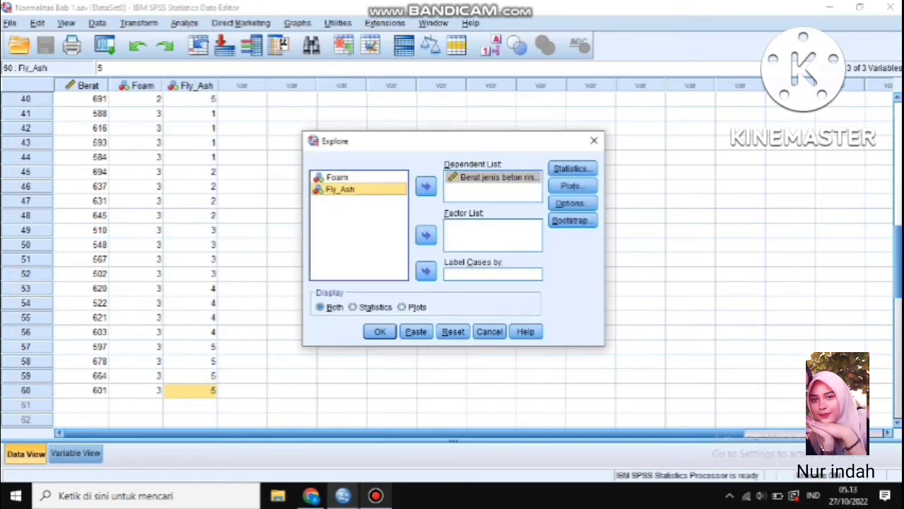
click(426, 235)
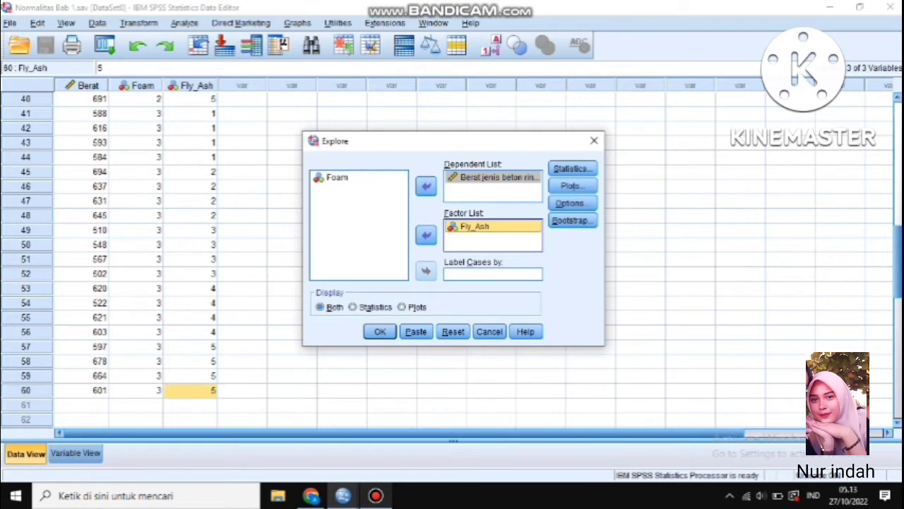
Turn on normality plots with tests, run the Explore analysis and bring the Tests of Normality table into view.
click(571, 185)
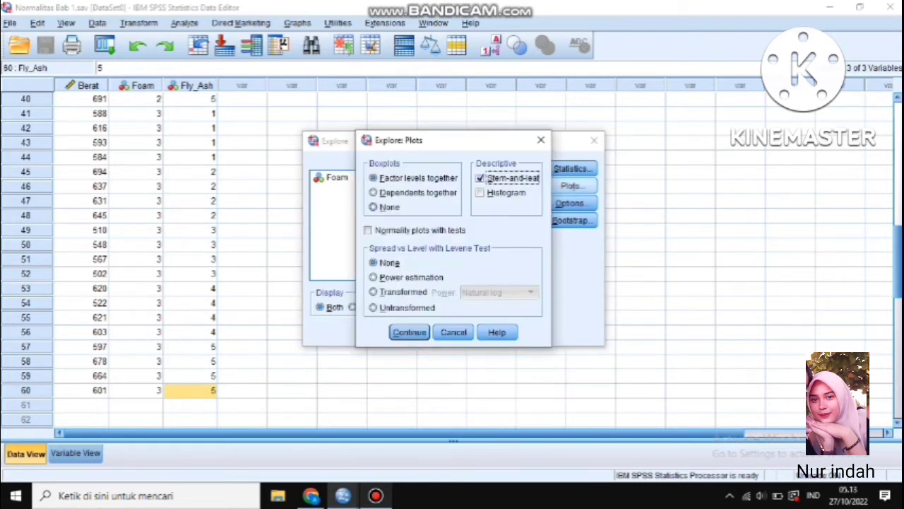
click(367, 230)
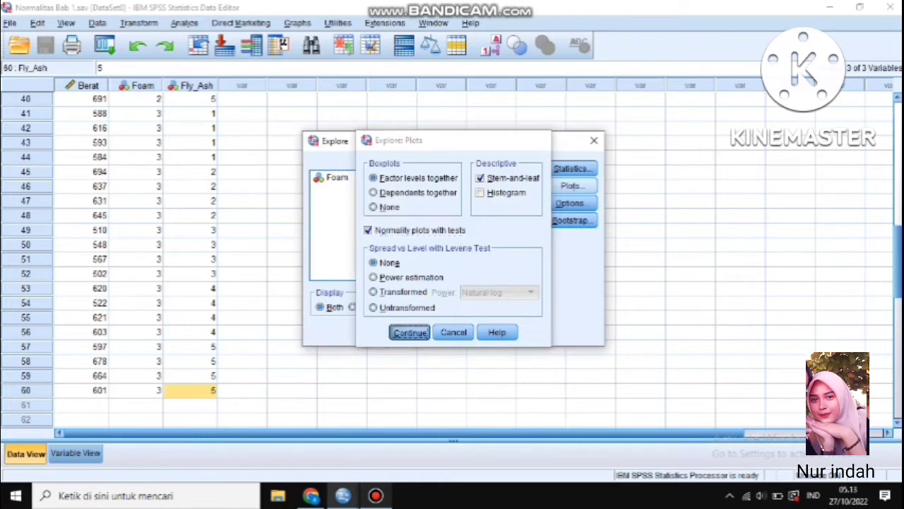
click(409, 332)
click(380, 331)
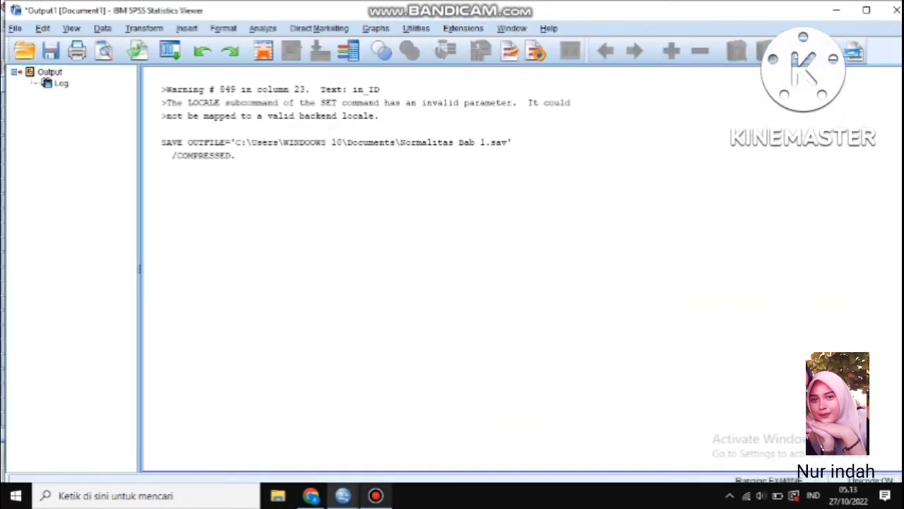
scroll(375, 268, down, 12)
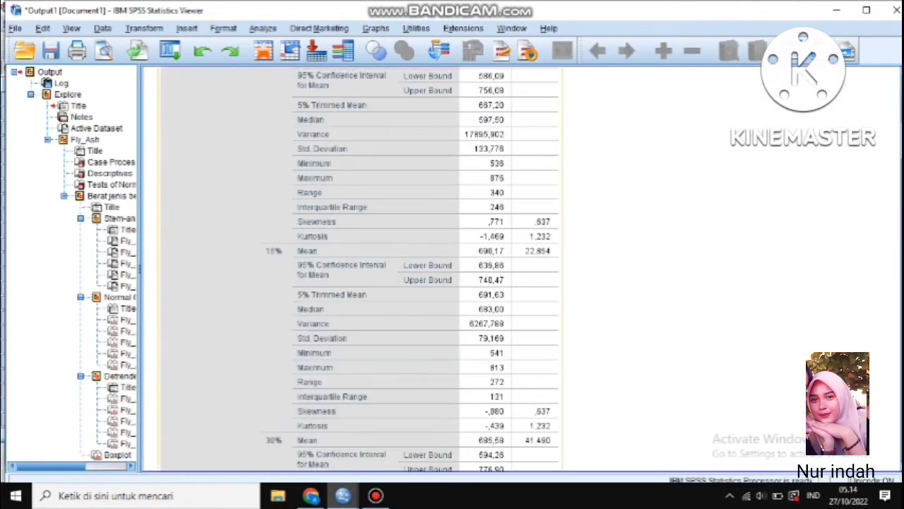
scroll(364, 269, down, 10)
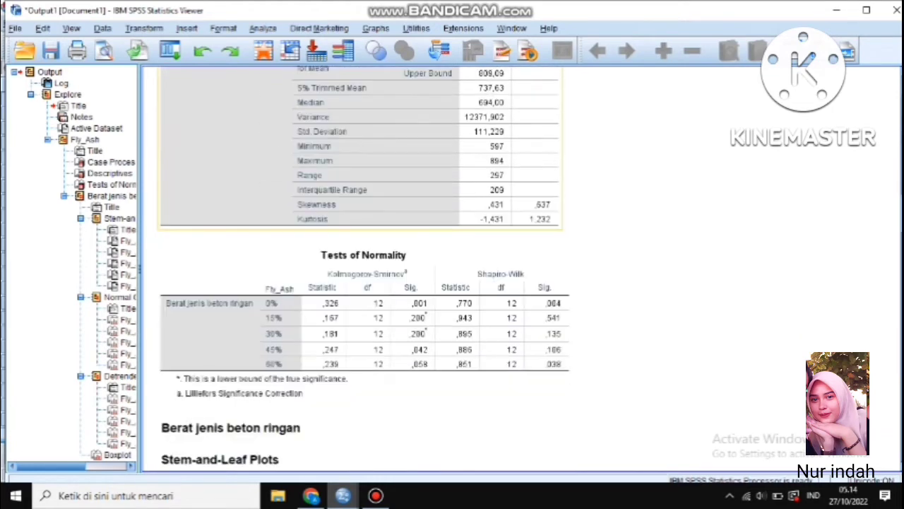
click(366, 205)
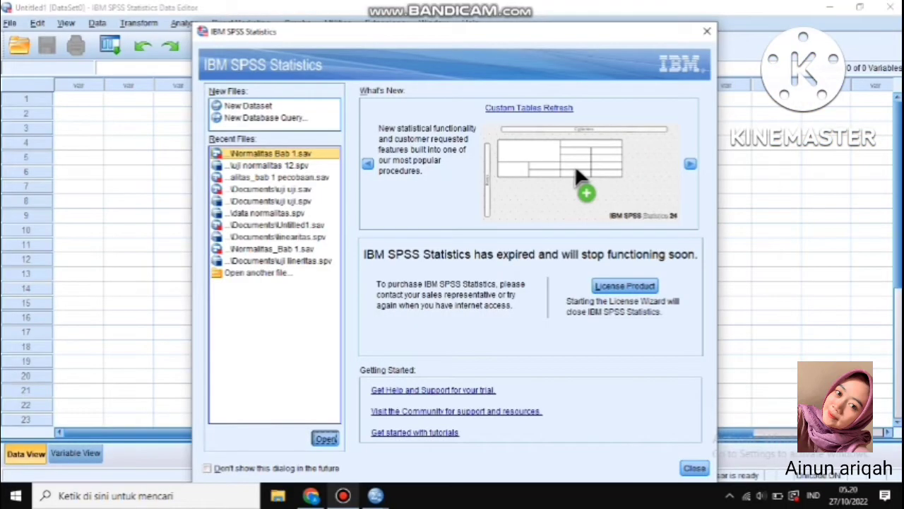
Open Normalitas Bab 1.sav and set up a One-Way ANOVA with Berat jenis beton ringan as dependent and Fly_Ash as factor.
click(706, 31)
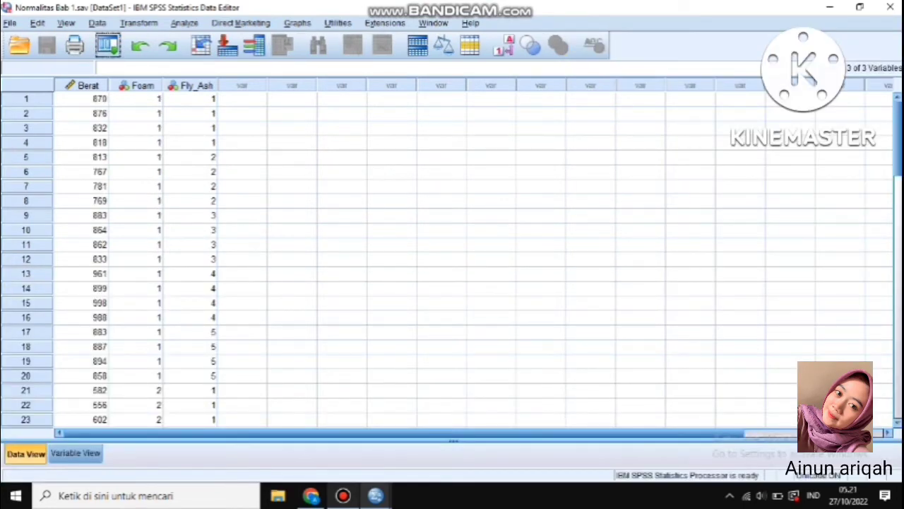
click(185, 23)
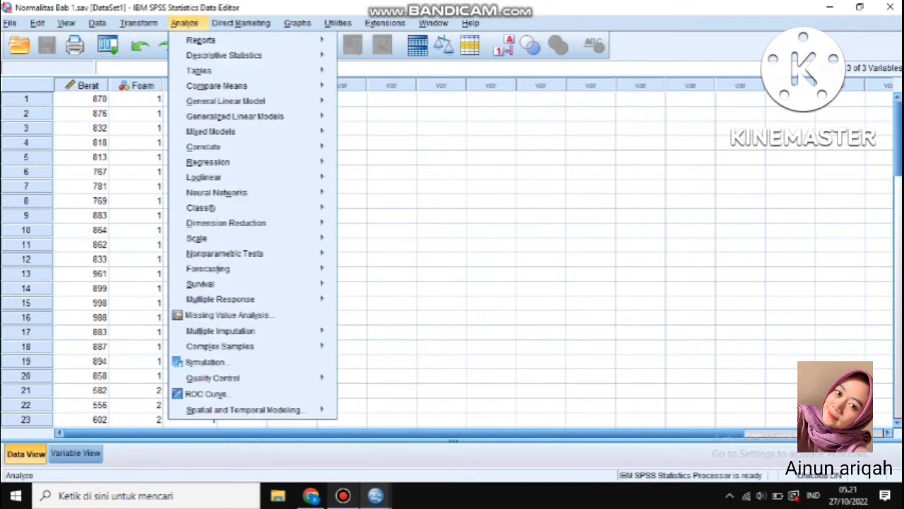
mouse_move(216, 85)
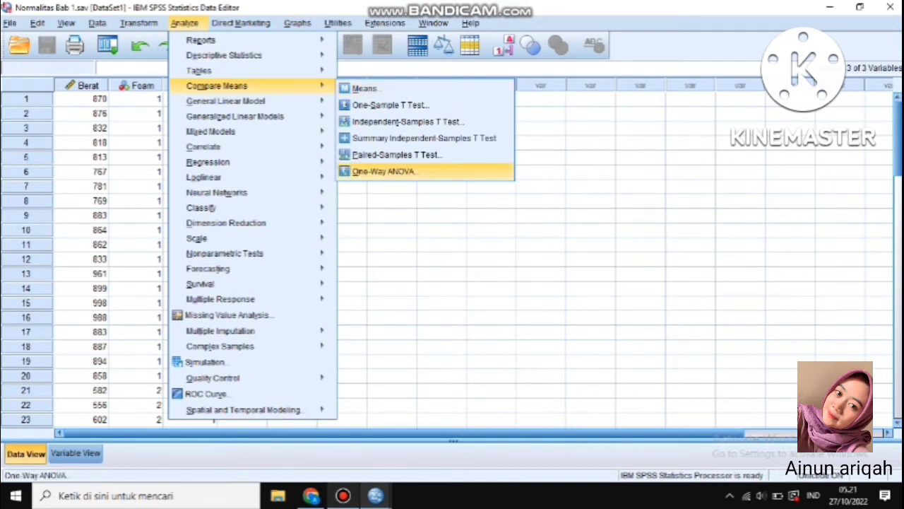
click(385, 171)
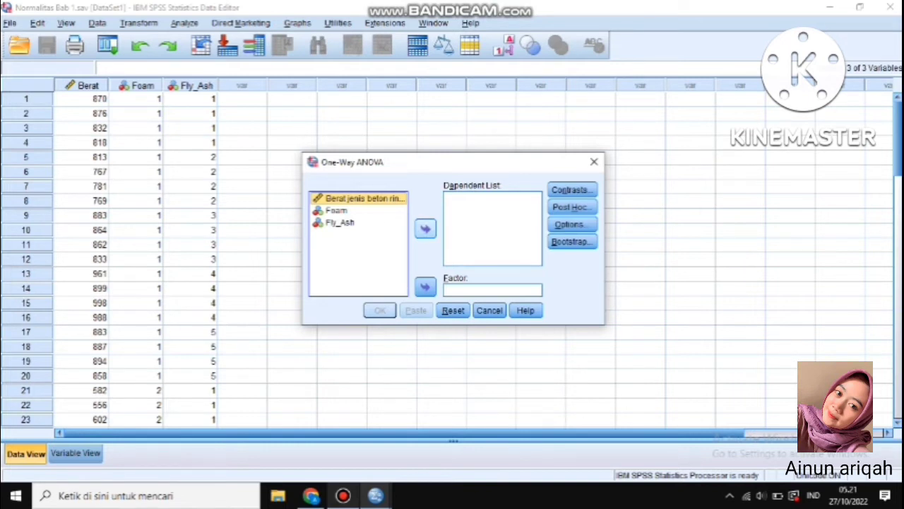
click(425, 228)
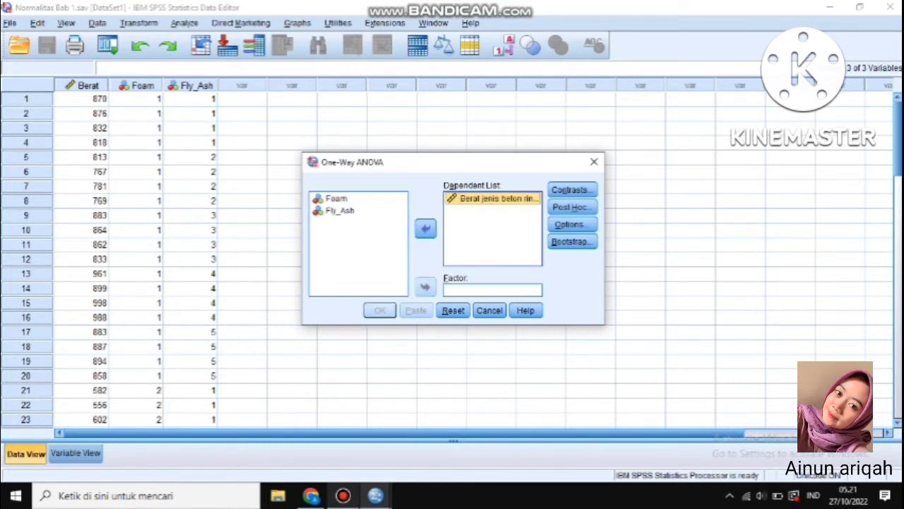
click(337, 198)
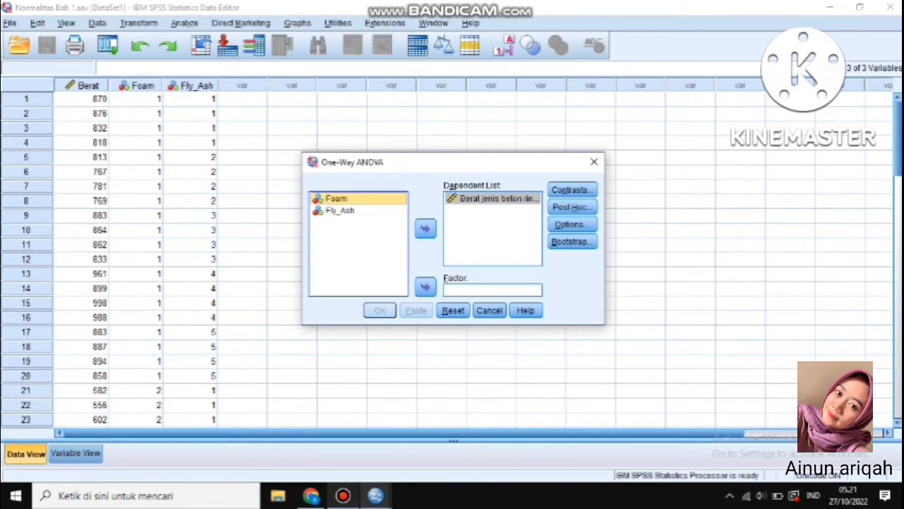
click(341, 210)
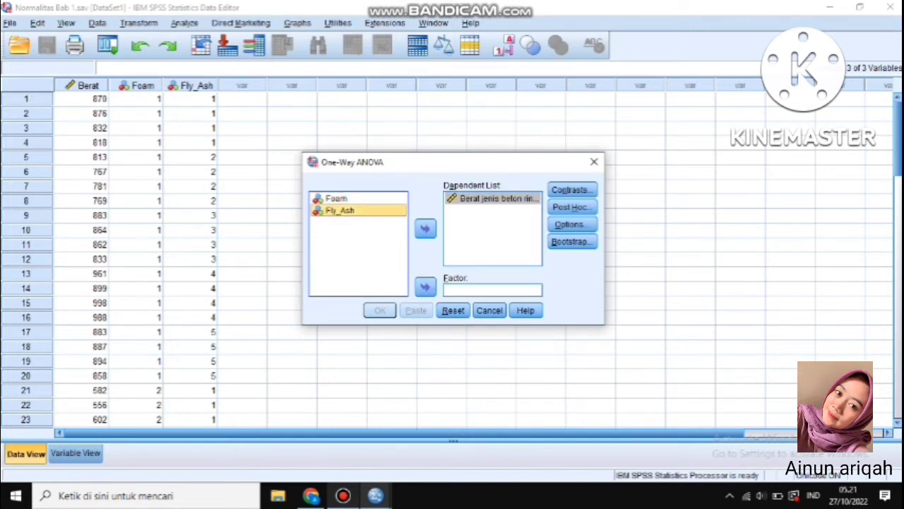
click(424, 286)
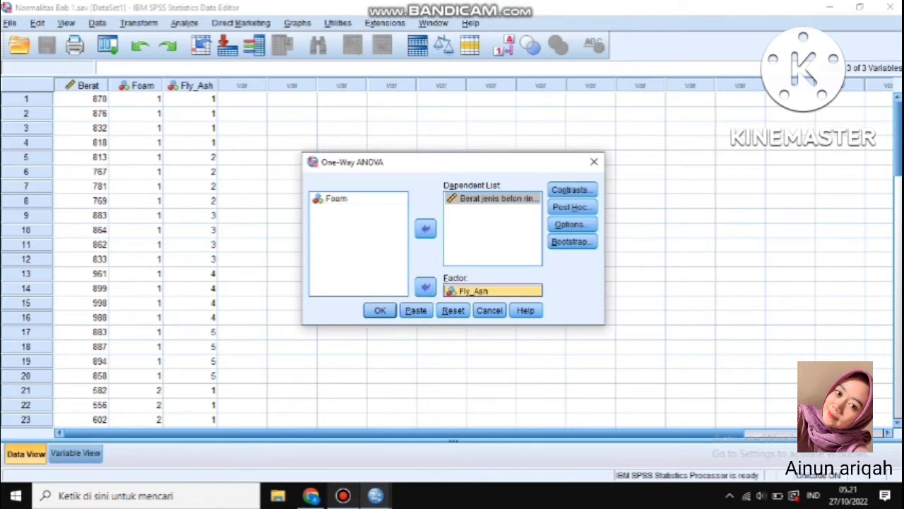
Include the homogeneity of variance test in the One-Way ANOVA and run the analysis.
click(573, 224)
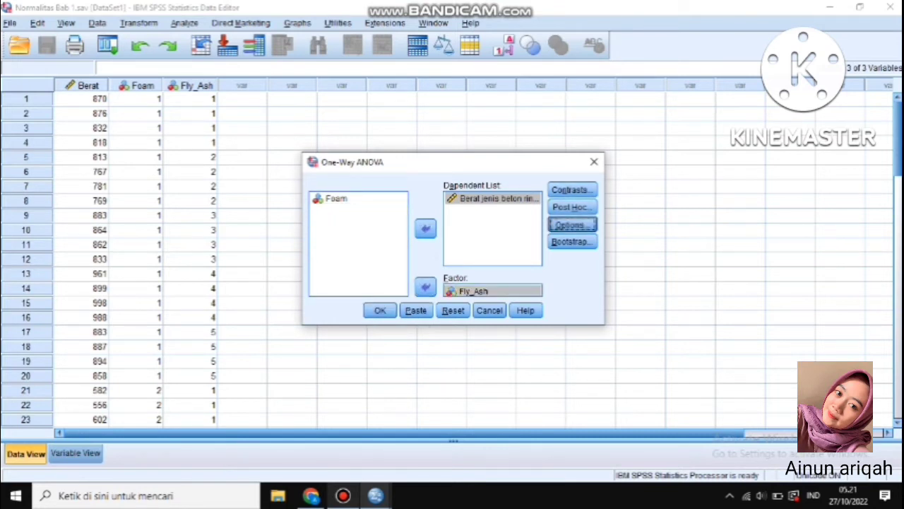
click(388, 207)
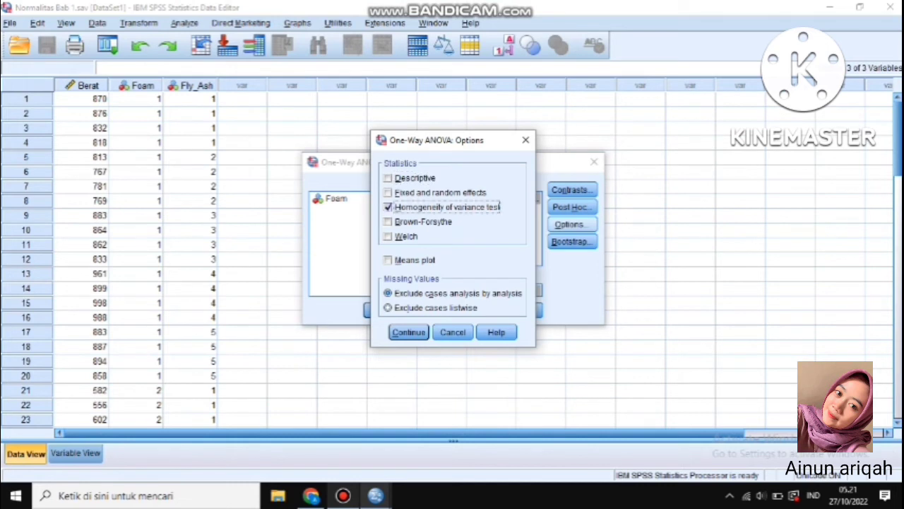
click(409, 332)
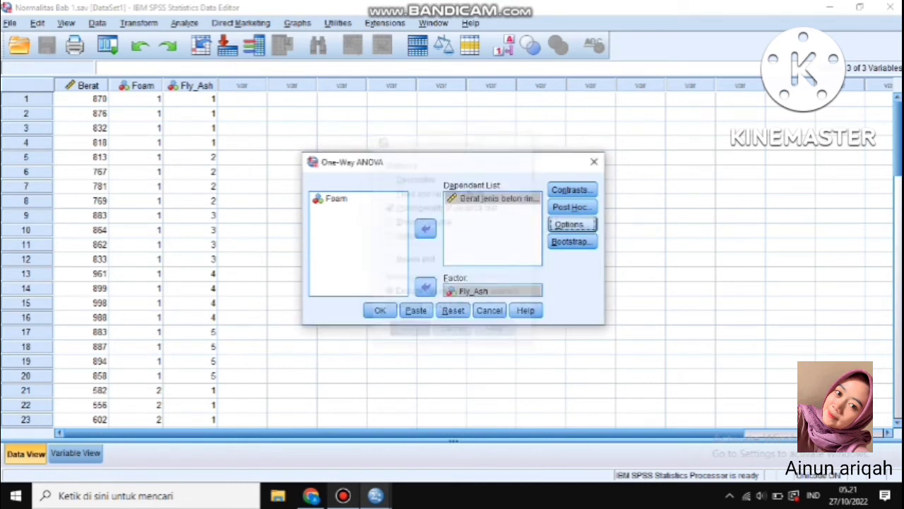
key(Return)
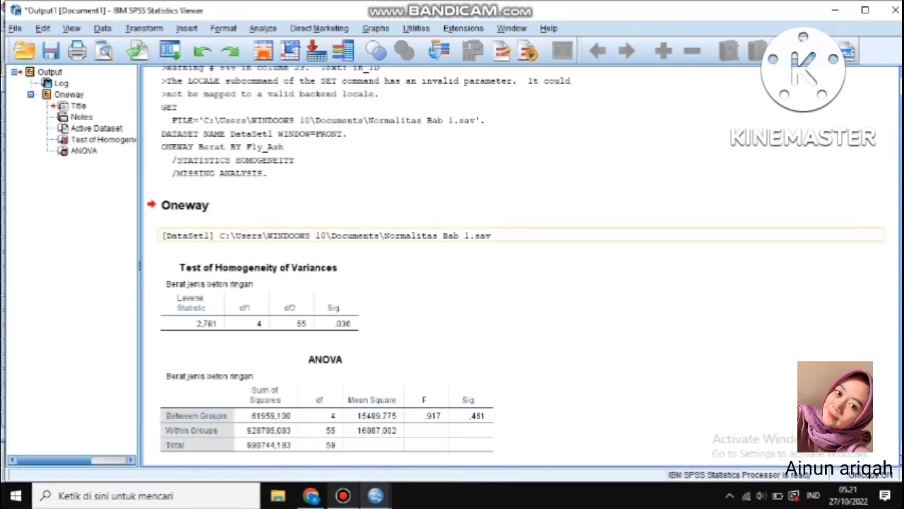
Compare the Test of Homogeneity of Variances tables of the Fly_Ash and Foam analyses in the output.
click(260, 297)
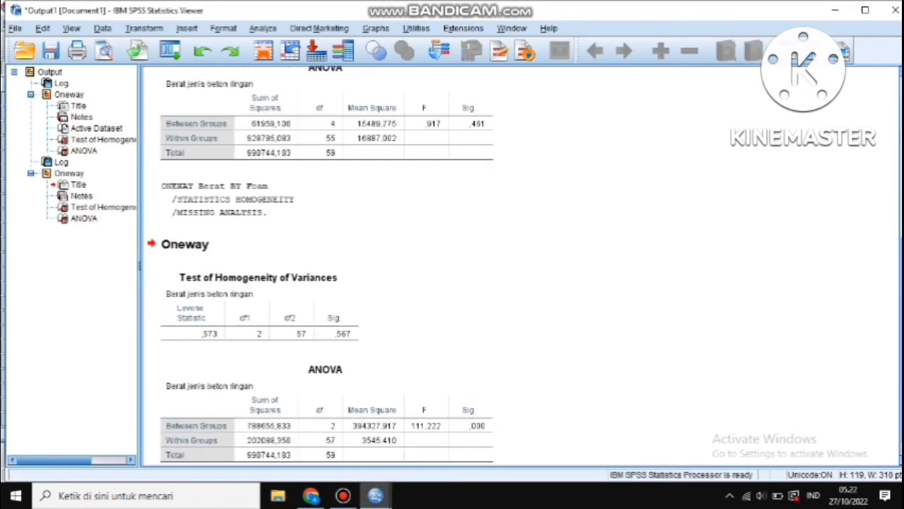
click(260, 307)
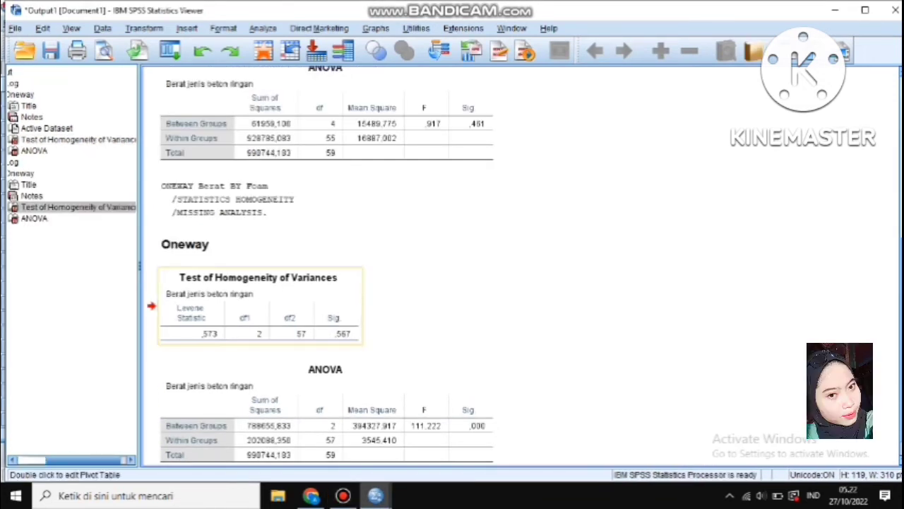
scroll(325, 269, down, 1)
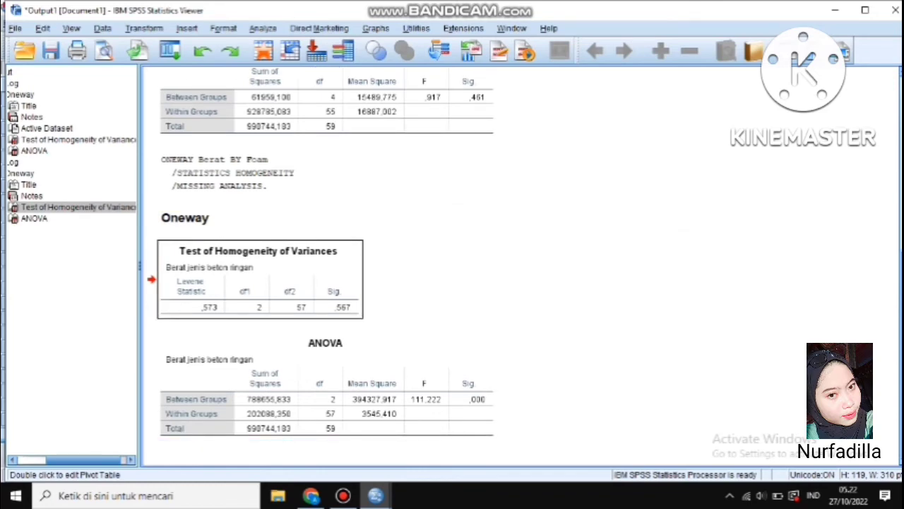
scroll(325, 268, up, 10)
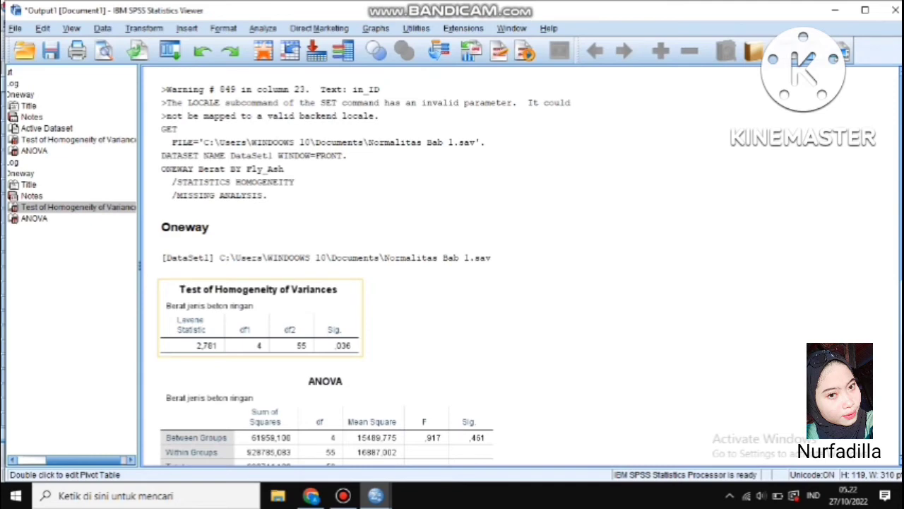
scroll(494, 269, down, 5)
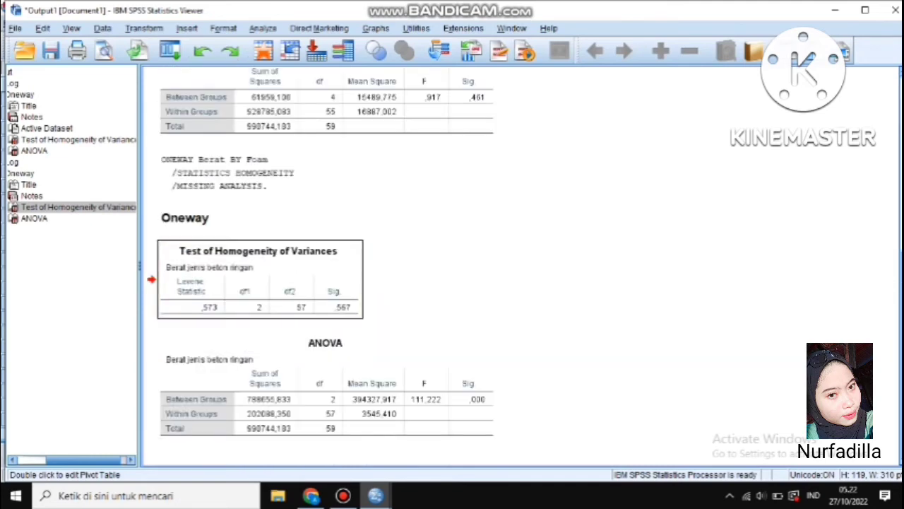
scroll(318, 283, up, 4)
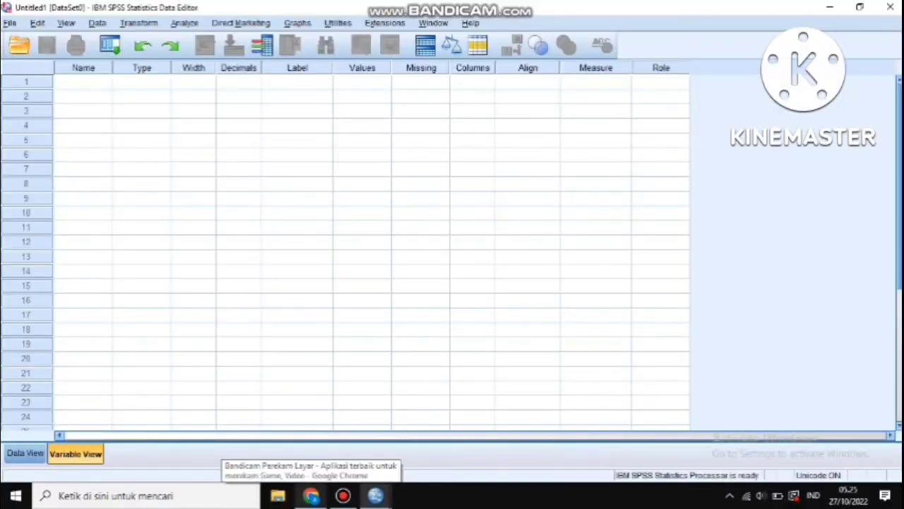
Define four variables named y, x1, x2 and x3 in the first four rows of the empty dataset.
click(84, 82)
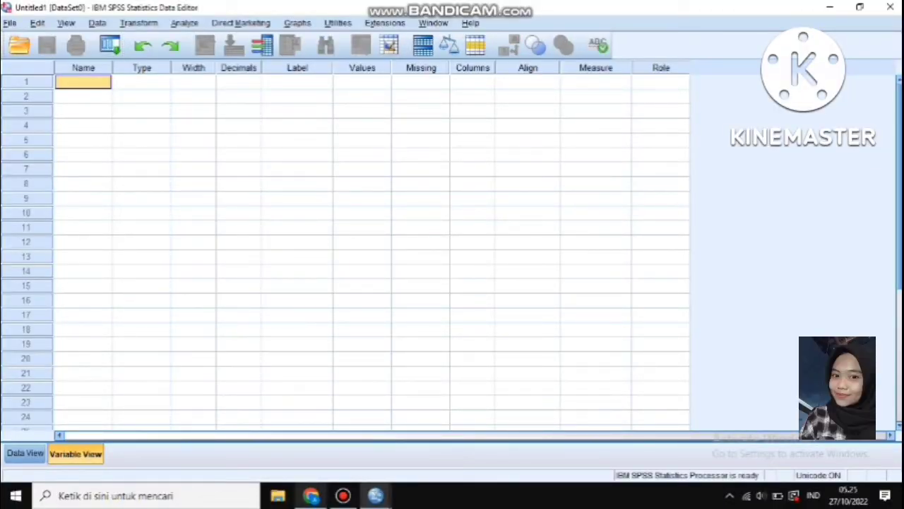
text(y)
key(Return)
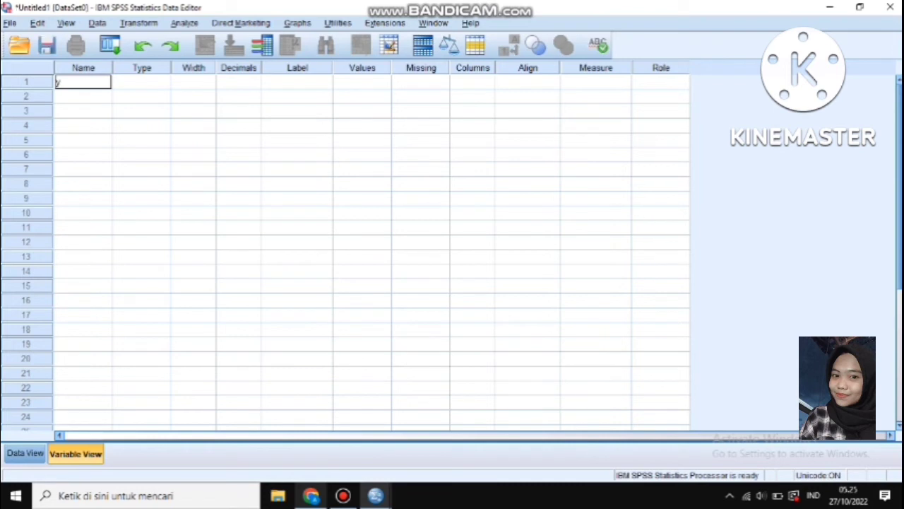
text(x1)
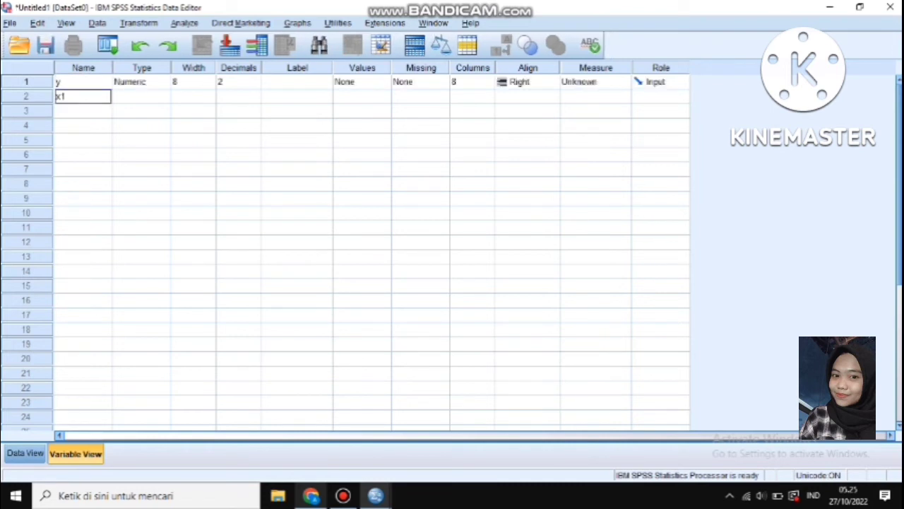
key(Return)
text(x2)
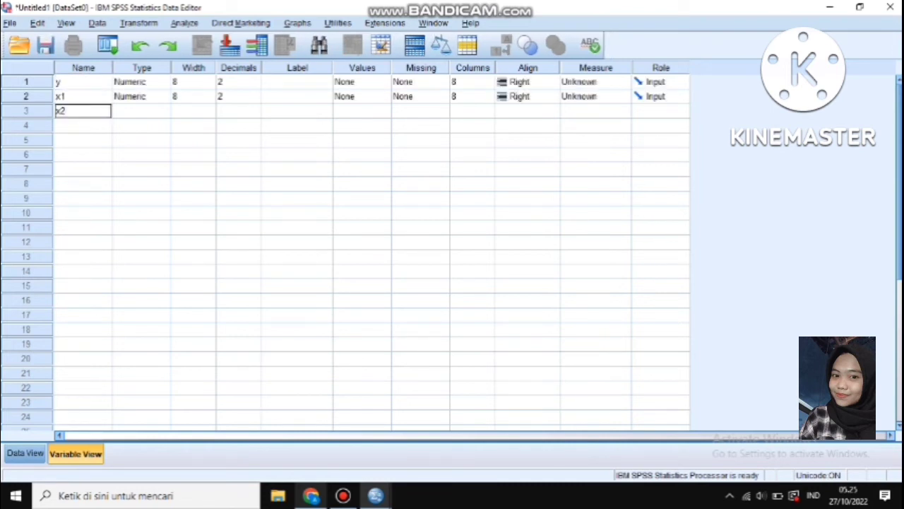
key(Return)
text(x3)
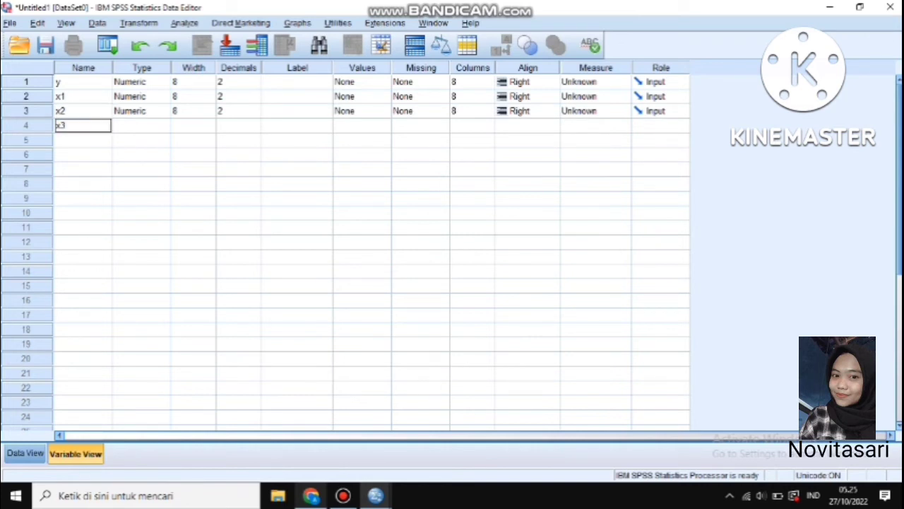
Enter 1.40 and 1.28 as the y values of the first two cases in the data grid.
click(26, 453)
text(1.469)
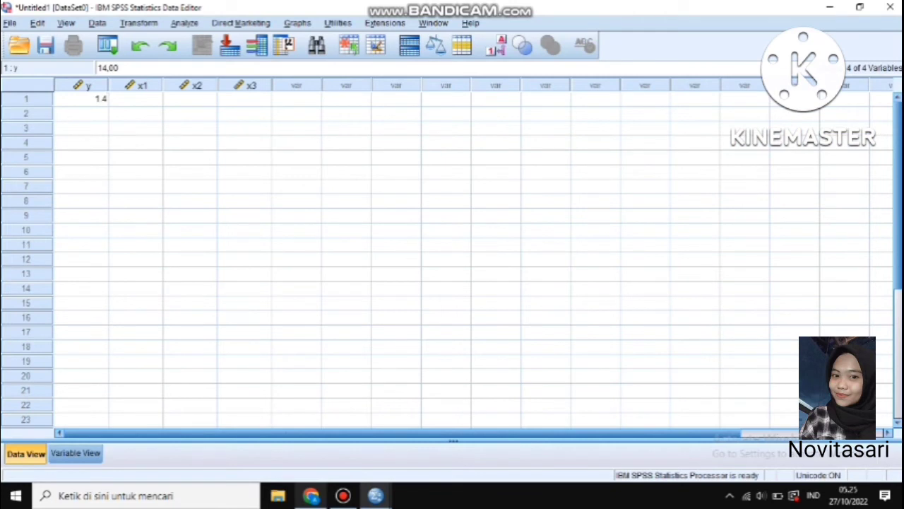
key(BackSpace)
key(BackSpace)
key(BackSpace)
text(4)
key(Return)
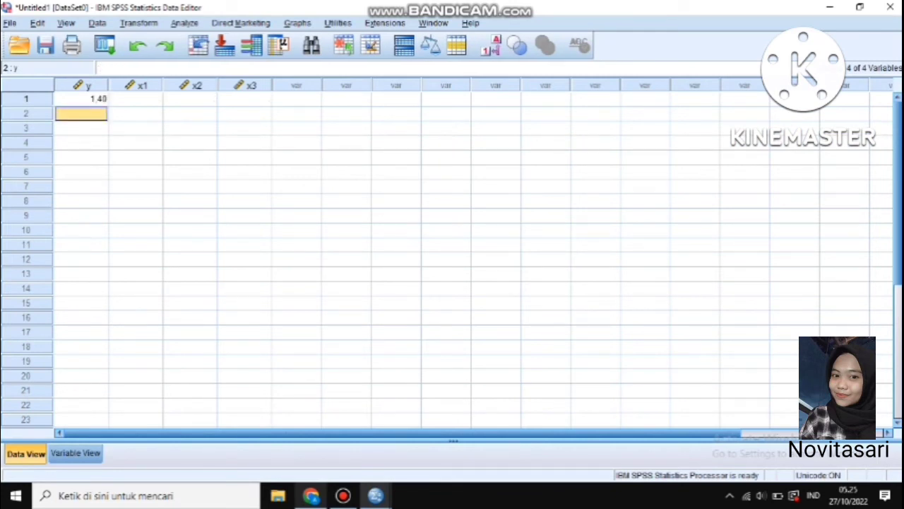
text(1.28)
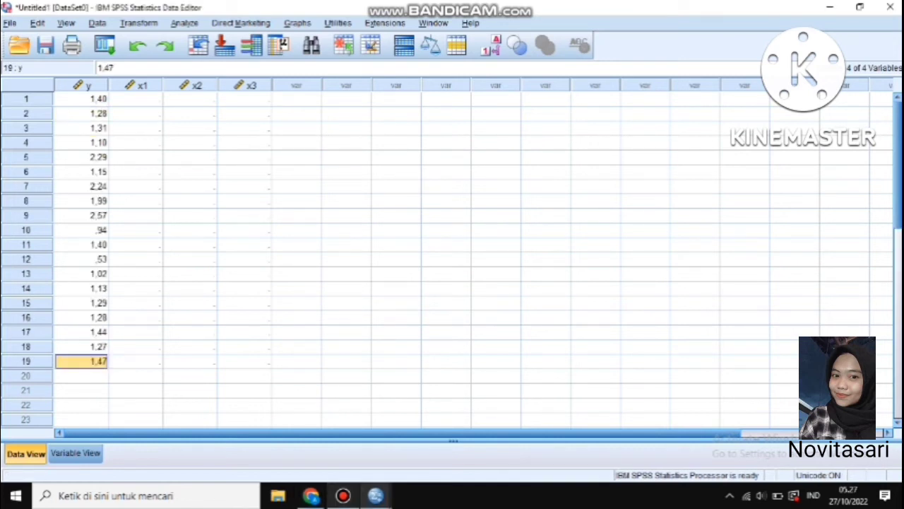
Enter 180 and 200 as the x1 values of the first two cases.
click(135, 100)
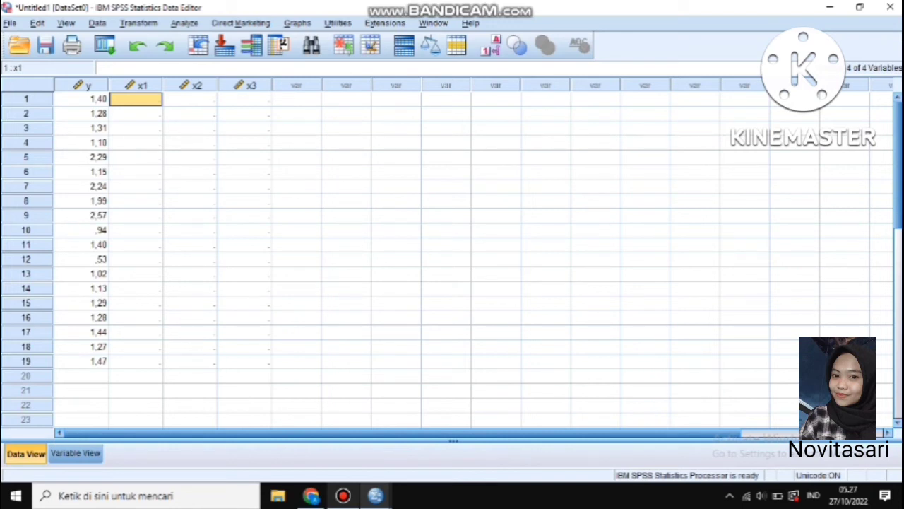
text(180,00)
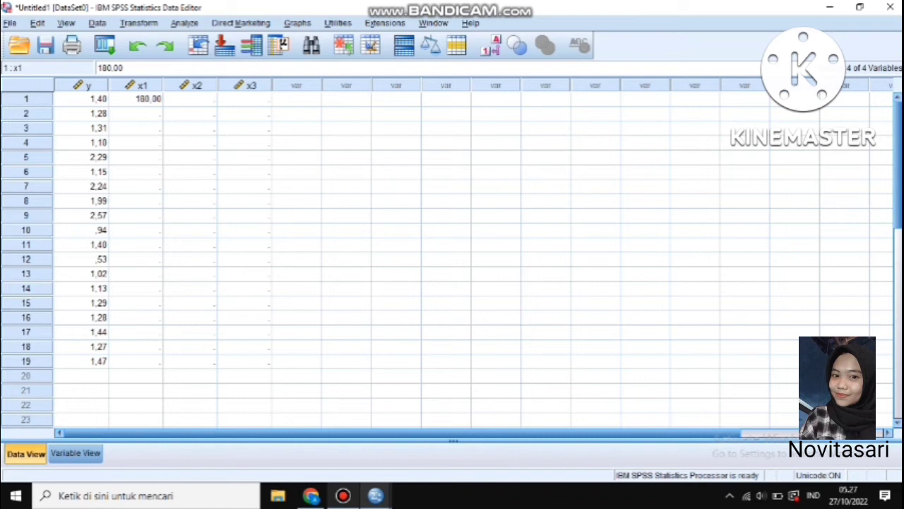
key(Return)
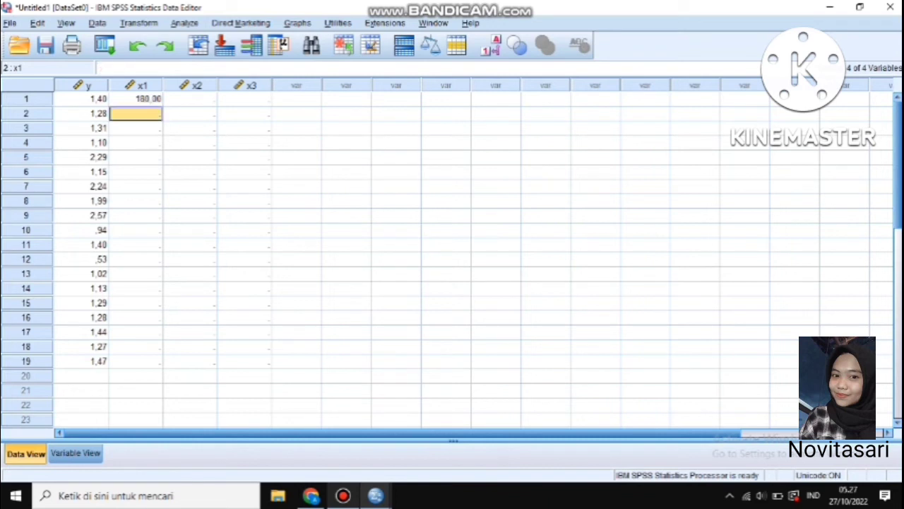
text(22)
key(BackSpace)
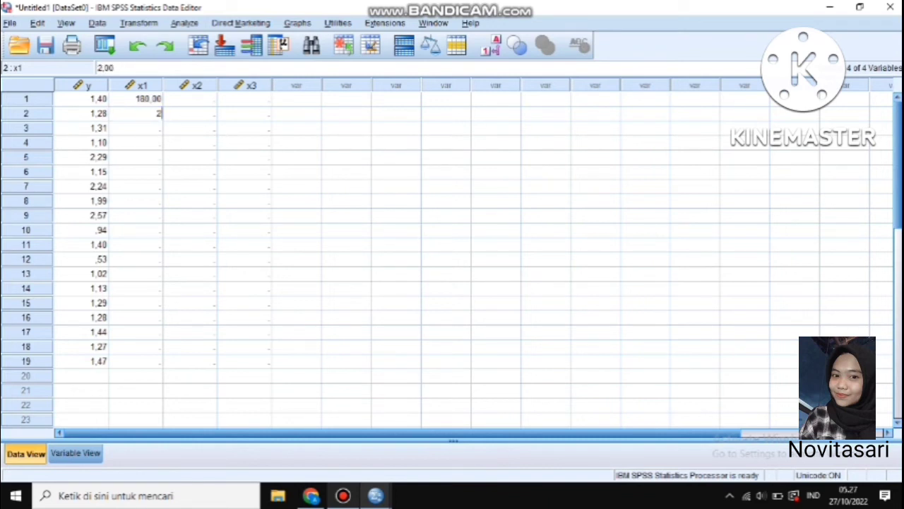
text(00,00)
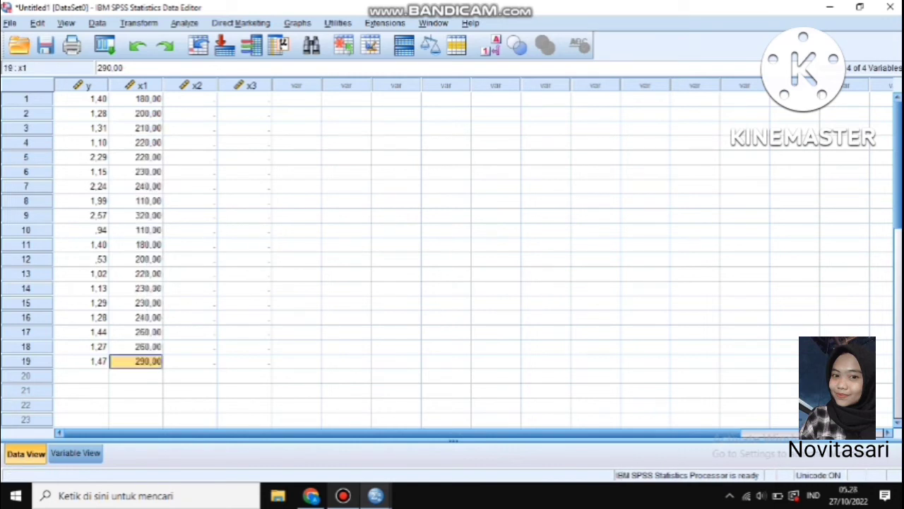
Enter 12, 14 and 16 as the x2 values of the first three cases.
click(190, 98)
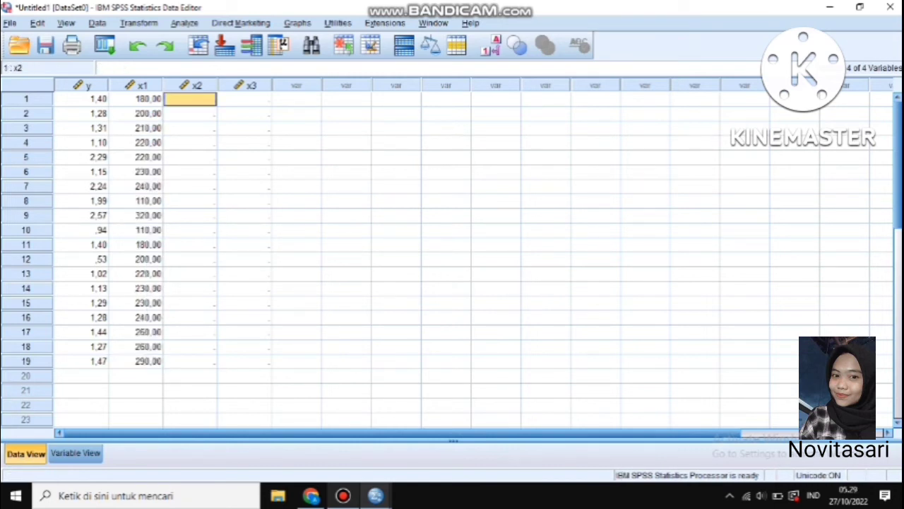
text(12,00)
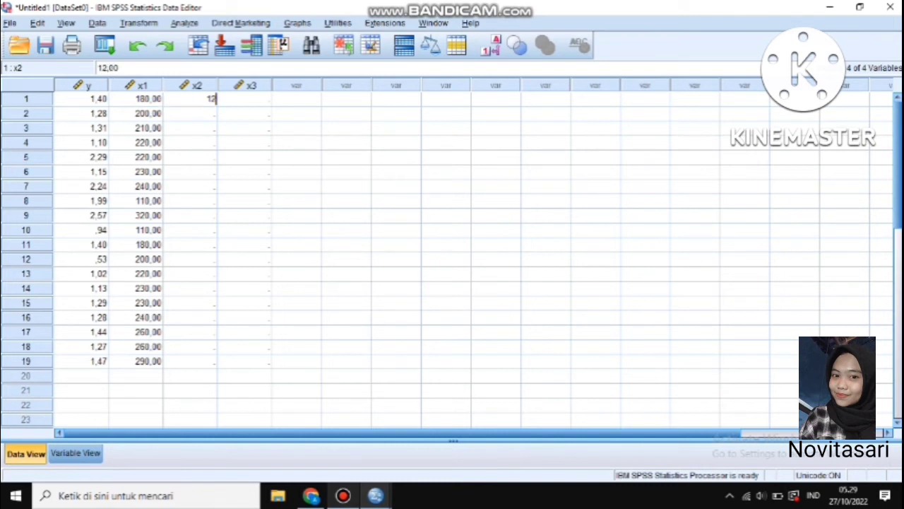
key(Return)
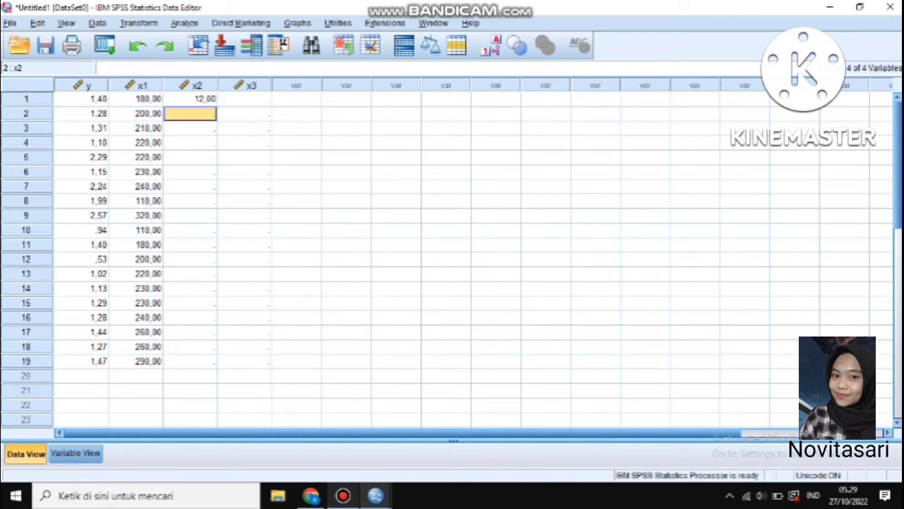
text(14,00)
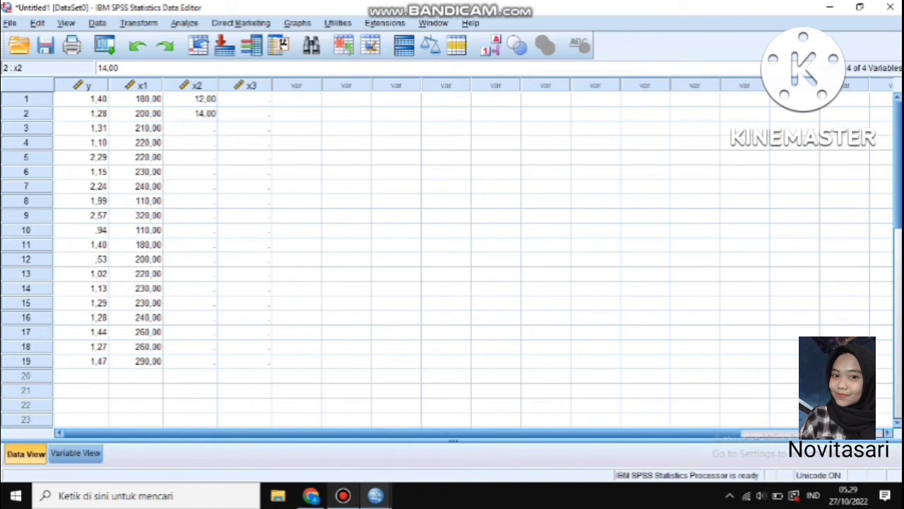
key(Return)
text(16,00)
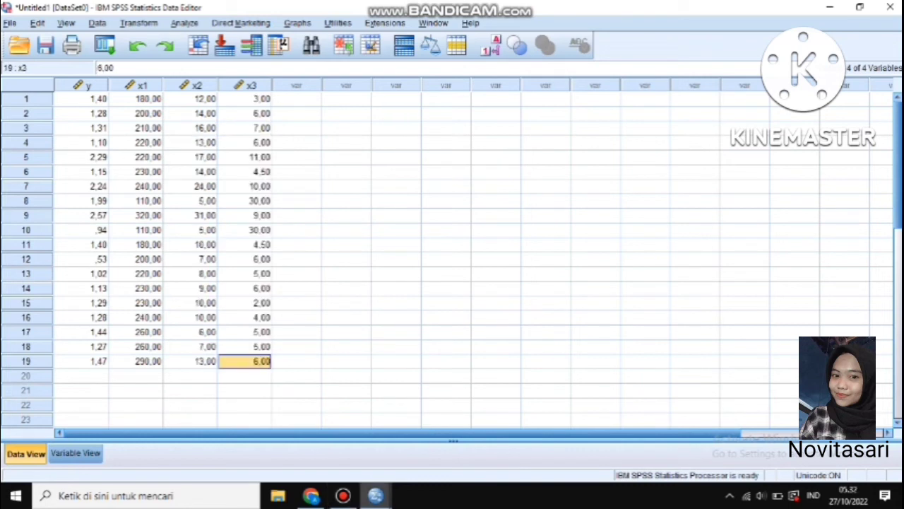
click(184, 23)
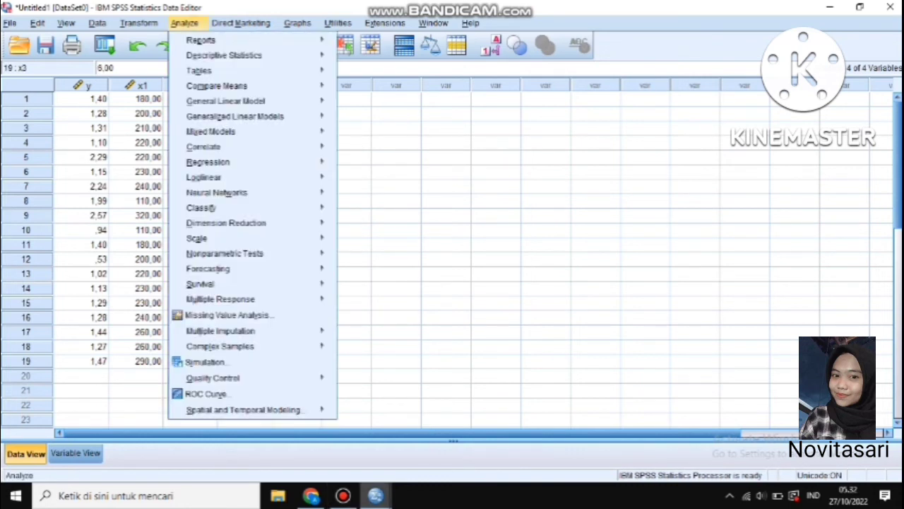
mouse_move(208, 161)
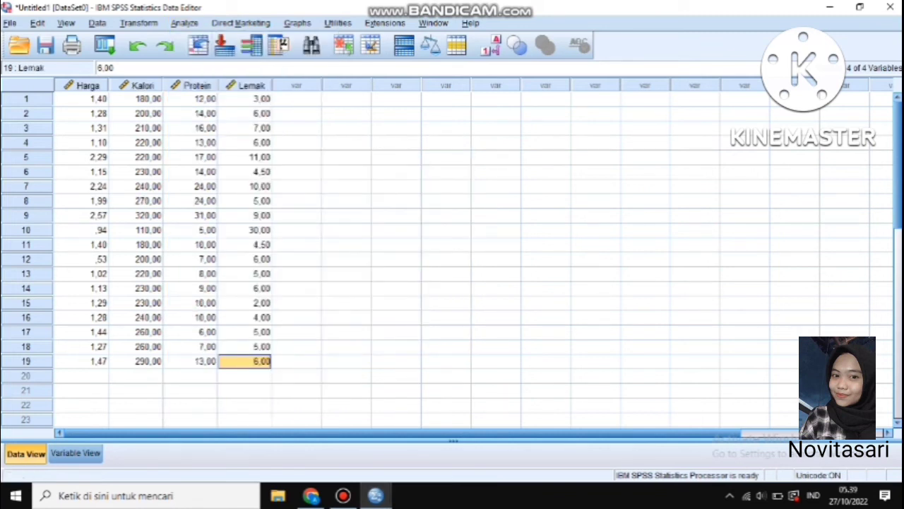
Start a Compare Means analysis with Harga as the dependent variable.
click(184, 23)
mouse_move(240, 85)
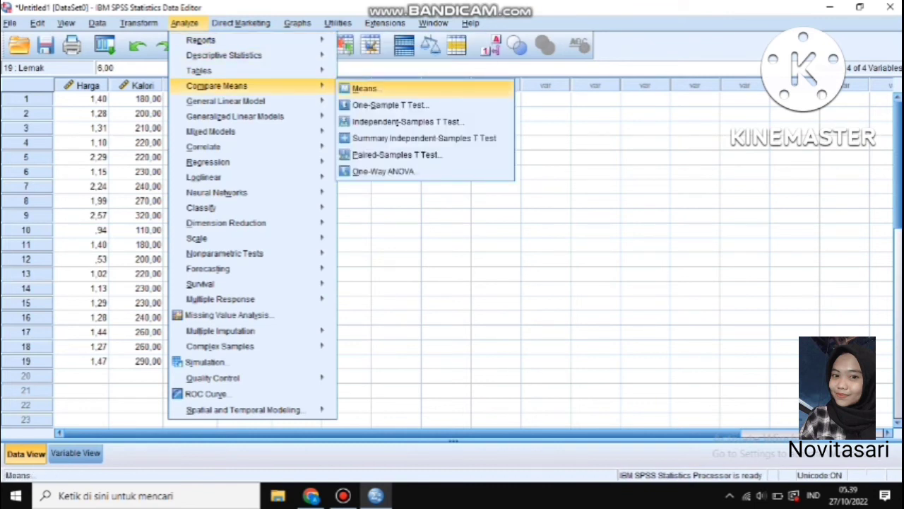
click(364, 88)
click(328, 187)
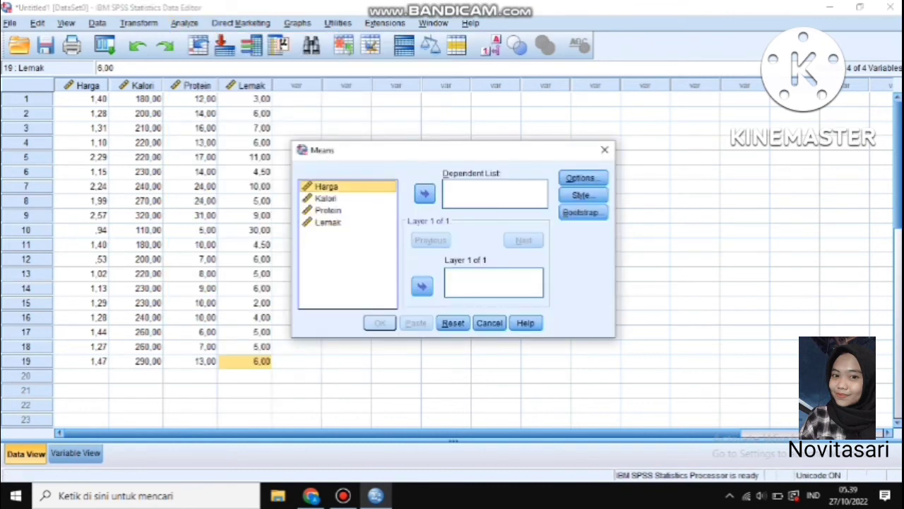
click(425, 194)
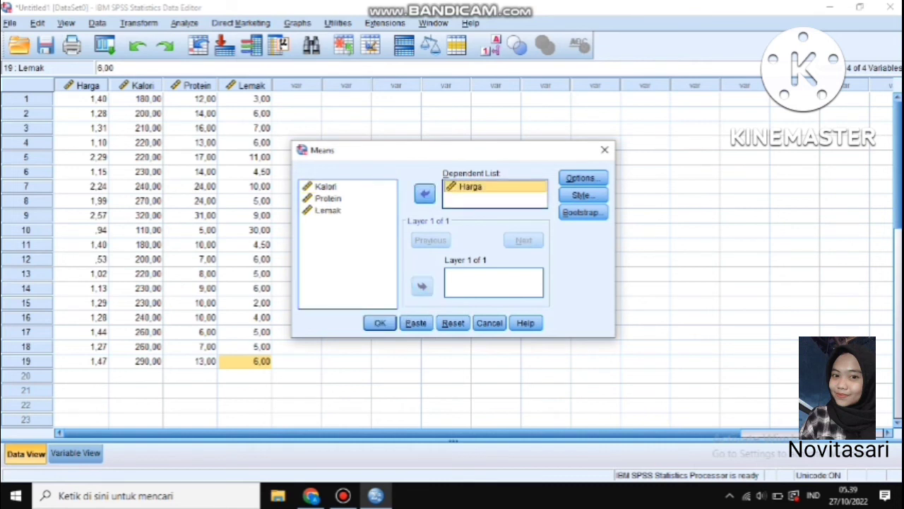
Add Kalori, Protein and Lemak as the independent variables in layer 1 of the Means analysis.
click(327, 186)
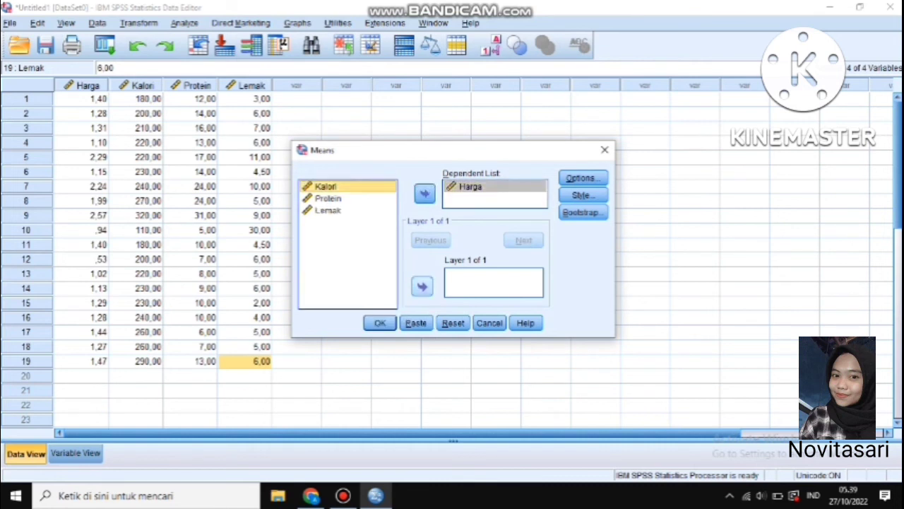
click(422, 286)
click(327, 187)
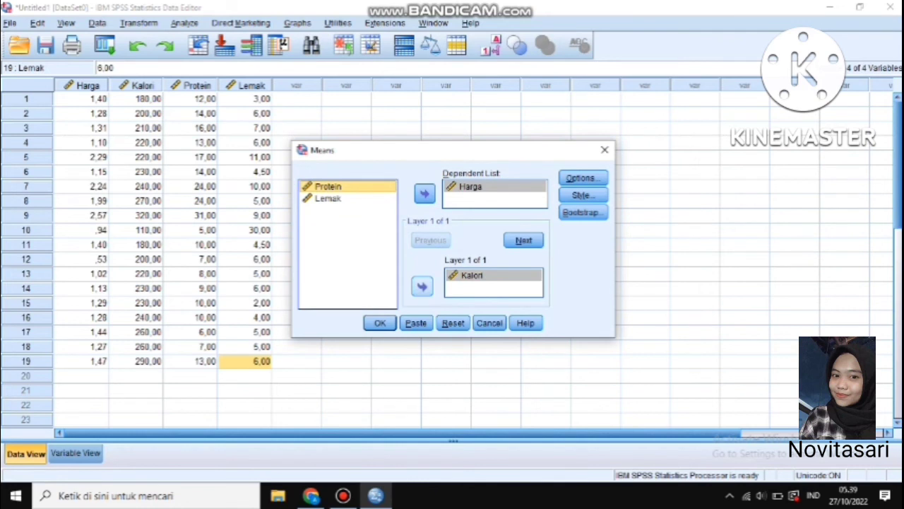
click(422, 286)
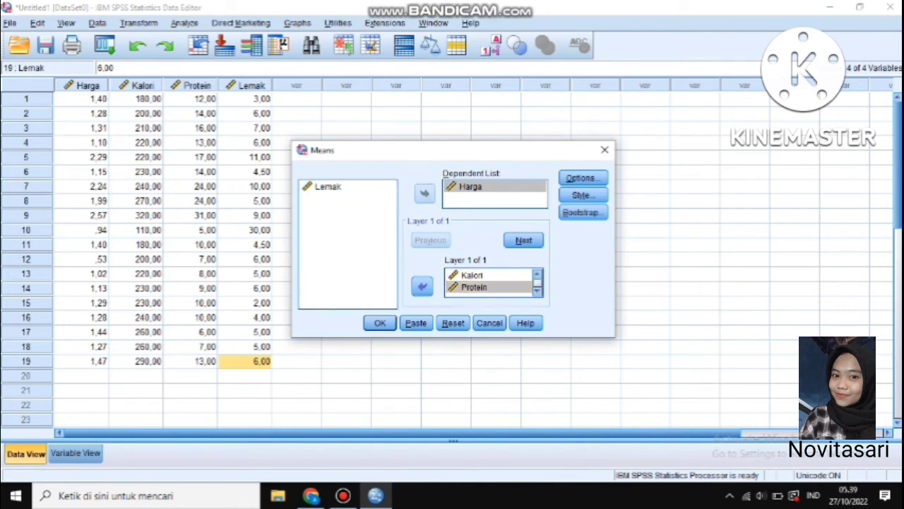
click(327, 186)
click(422, 286)
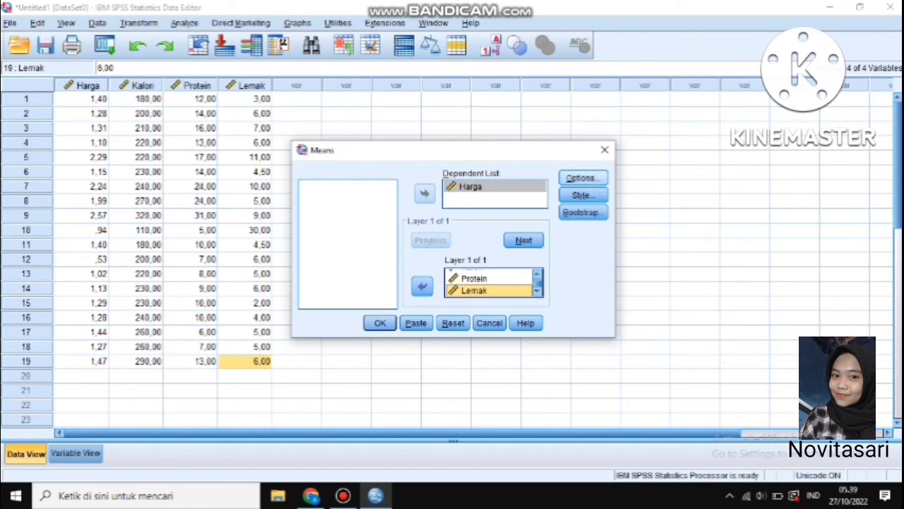
Include the test for linearity in the Means analysis and run it.
click(583, 178)
key(space)
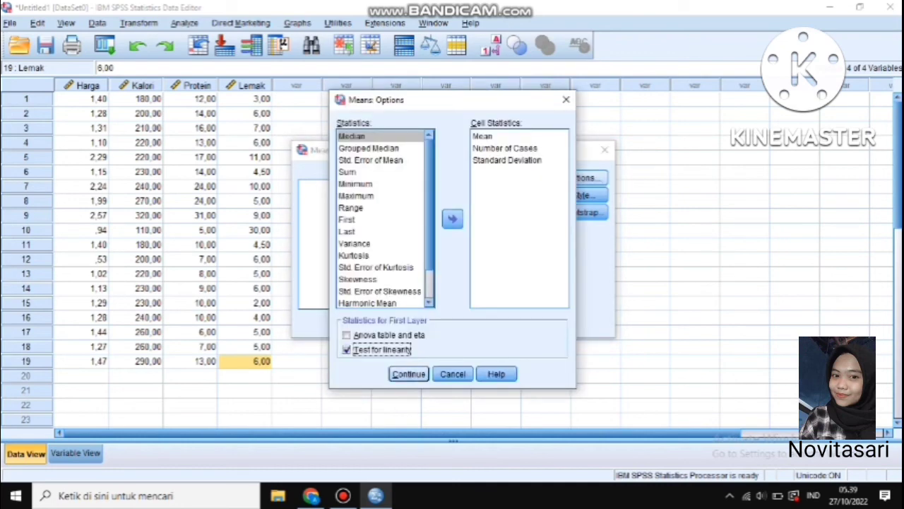
key(Return)
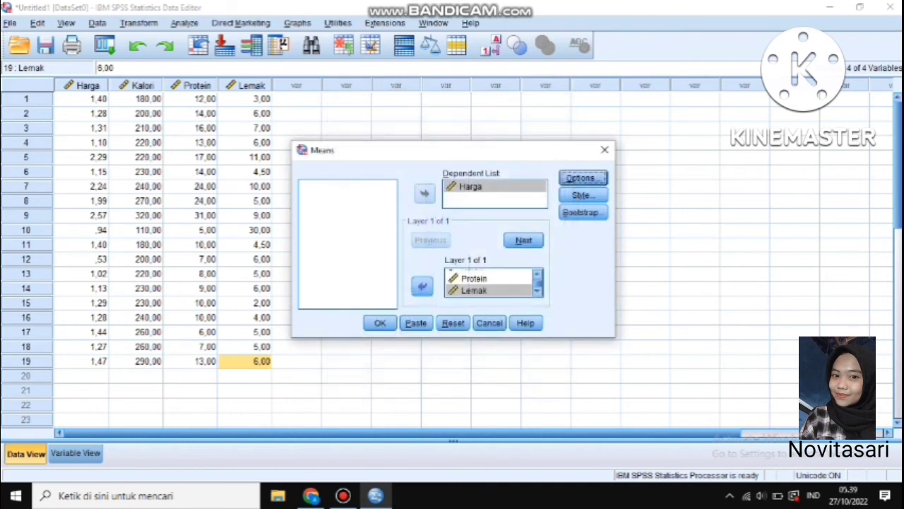
click(380, 322)
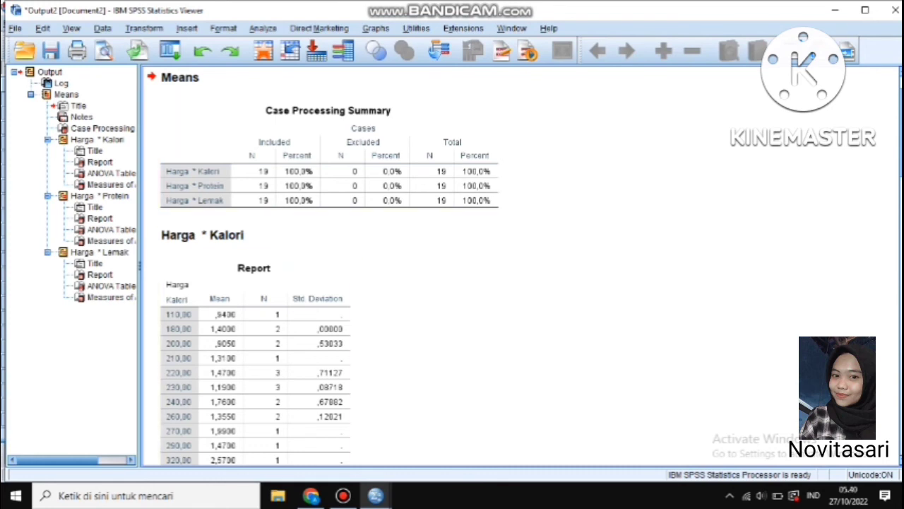
Examine the ANOVA tables of Harga against Kalori, Protein and Lemak in the Means output.
click(111, 173)
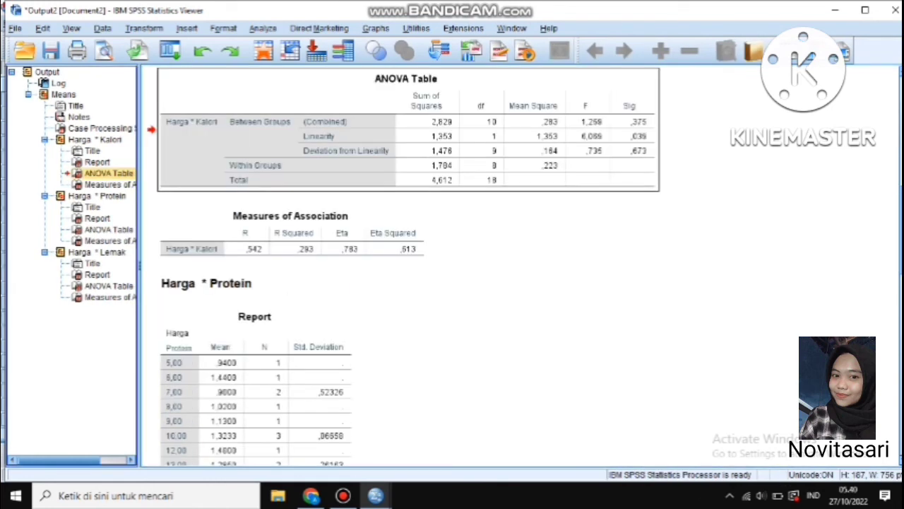
scroll(520, 266, up, 2)
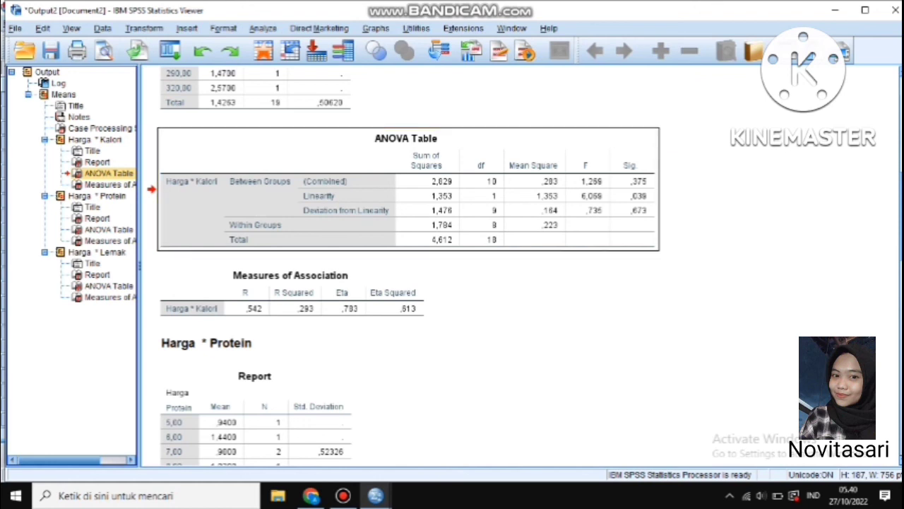
click(109, 229)
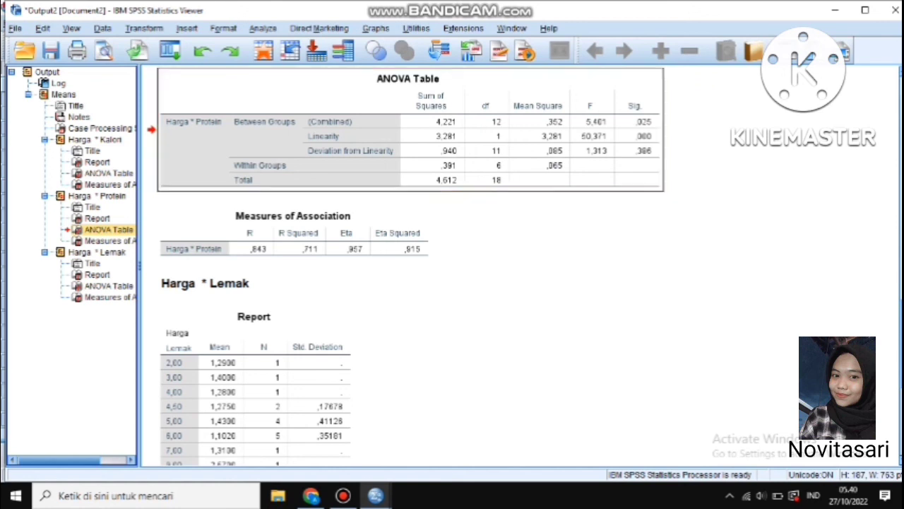
click(109, 286)
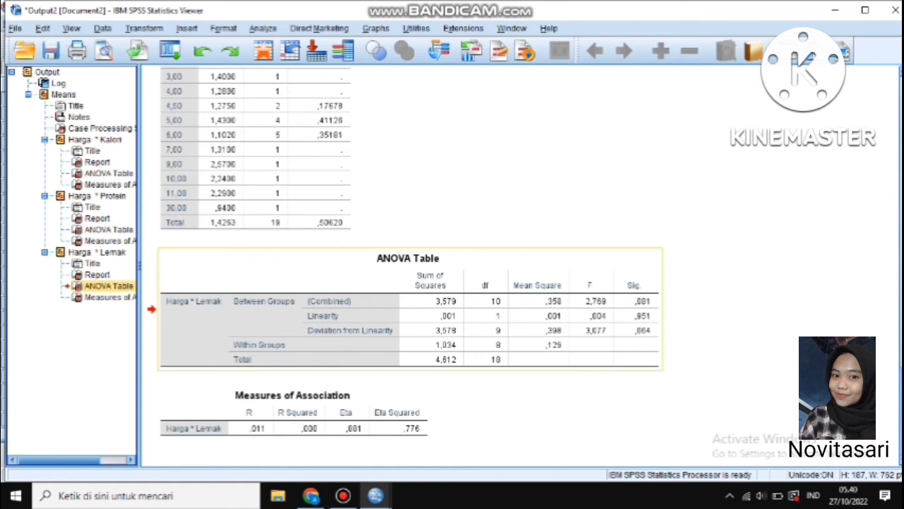